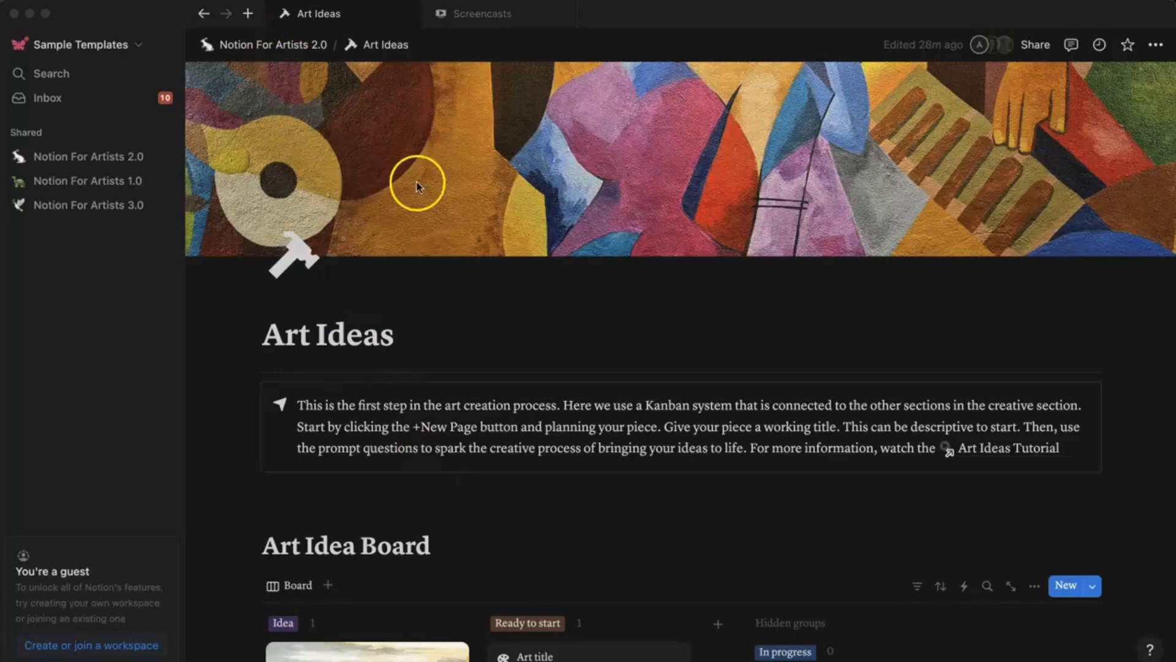
- Look over the Art Ideas page, return to the Notion For Artists 2.0 dashboard and reopen Art Ideas from its Creative section
scroll(209, 403, down, 3)
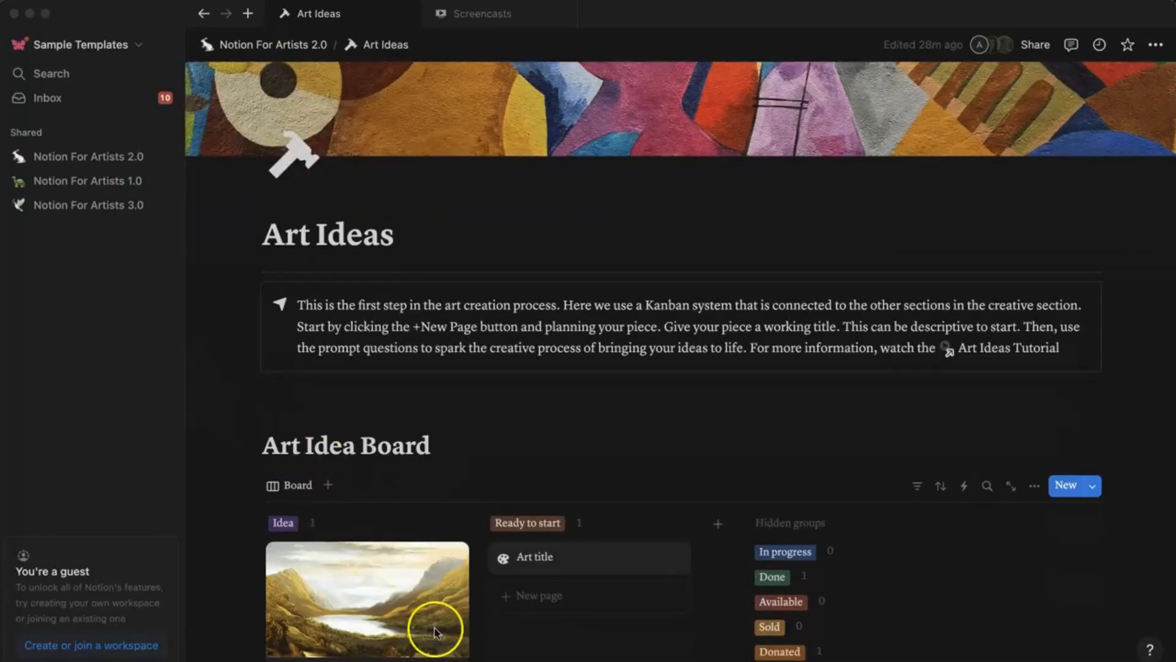
scroll(435, 628, down, 2)
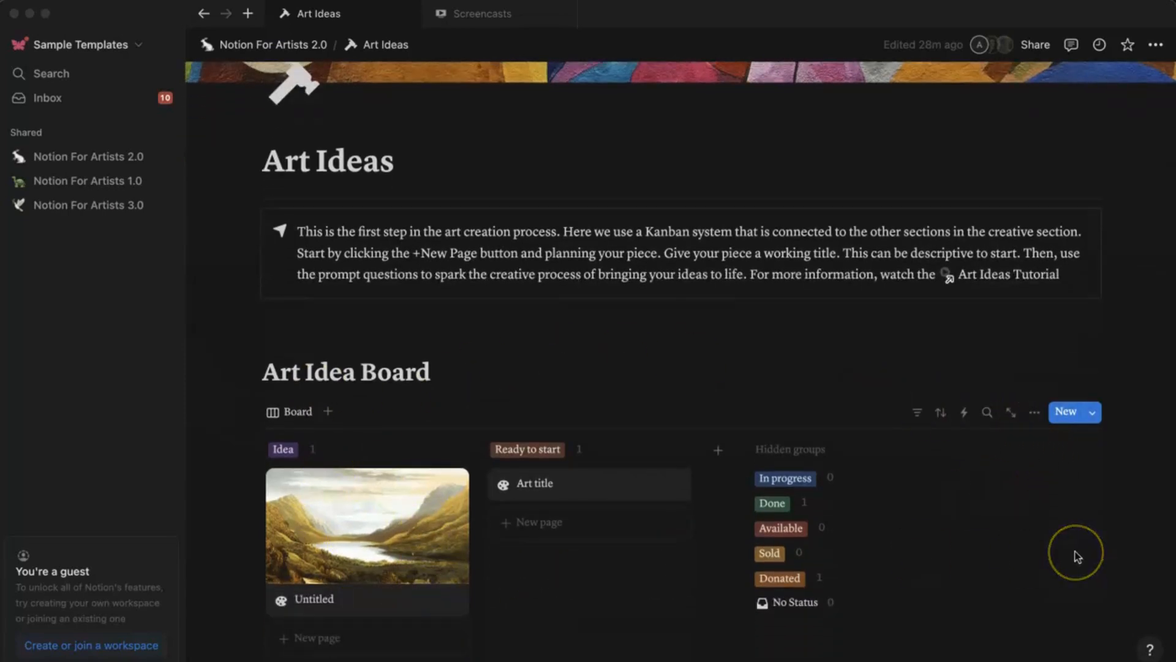
scroll(1078, 556, down, 2)
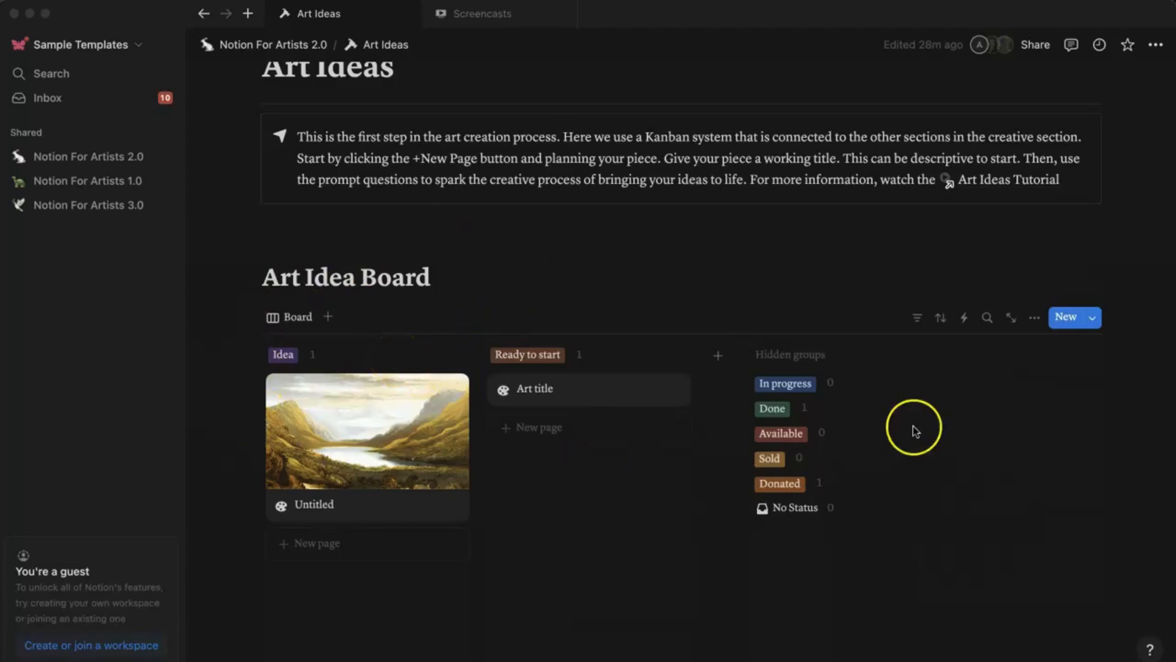
click(270, 45)
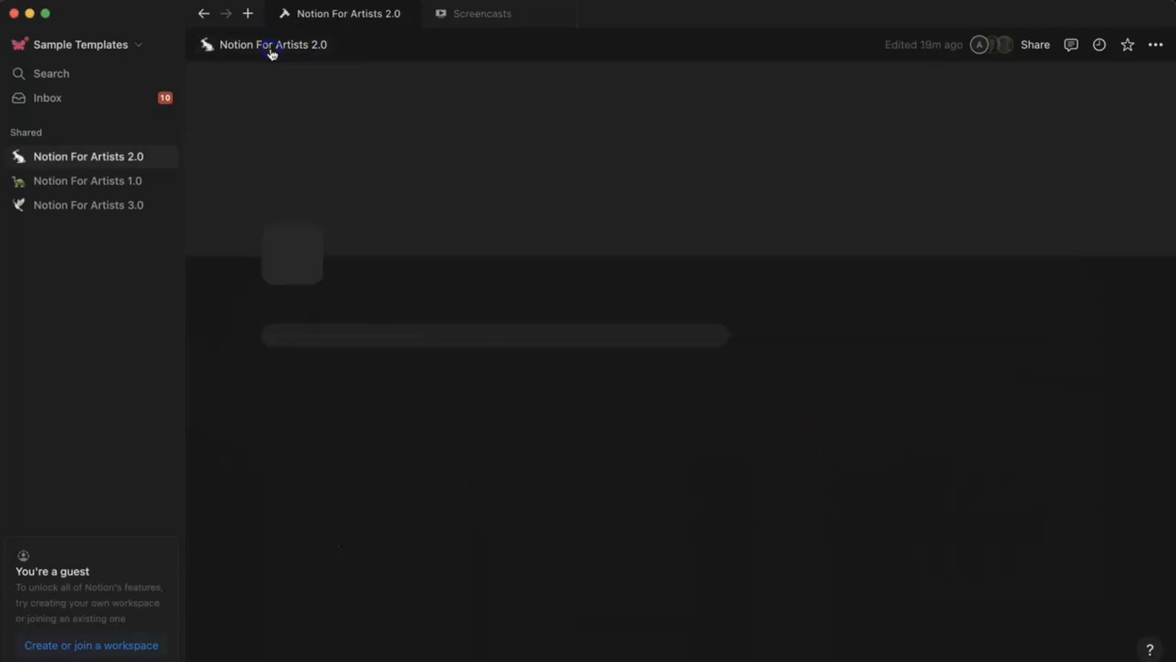
scroll(359, 564, down, 5)
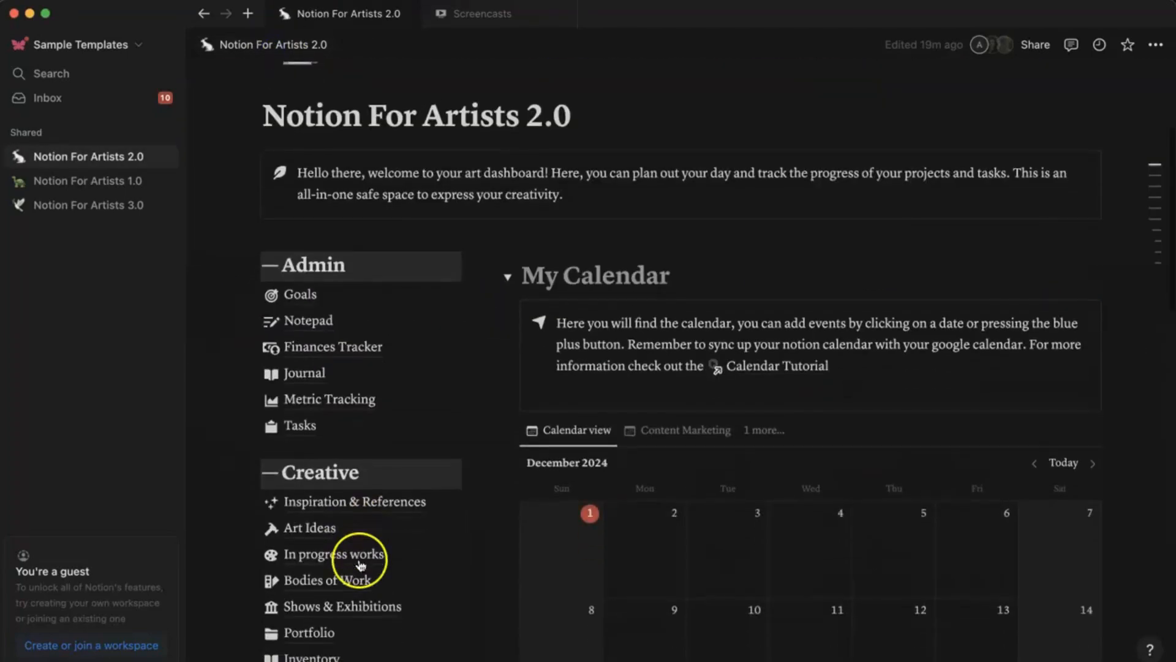
click(323, 532)
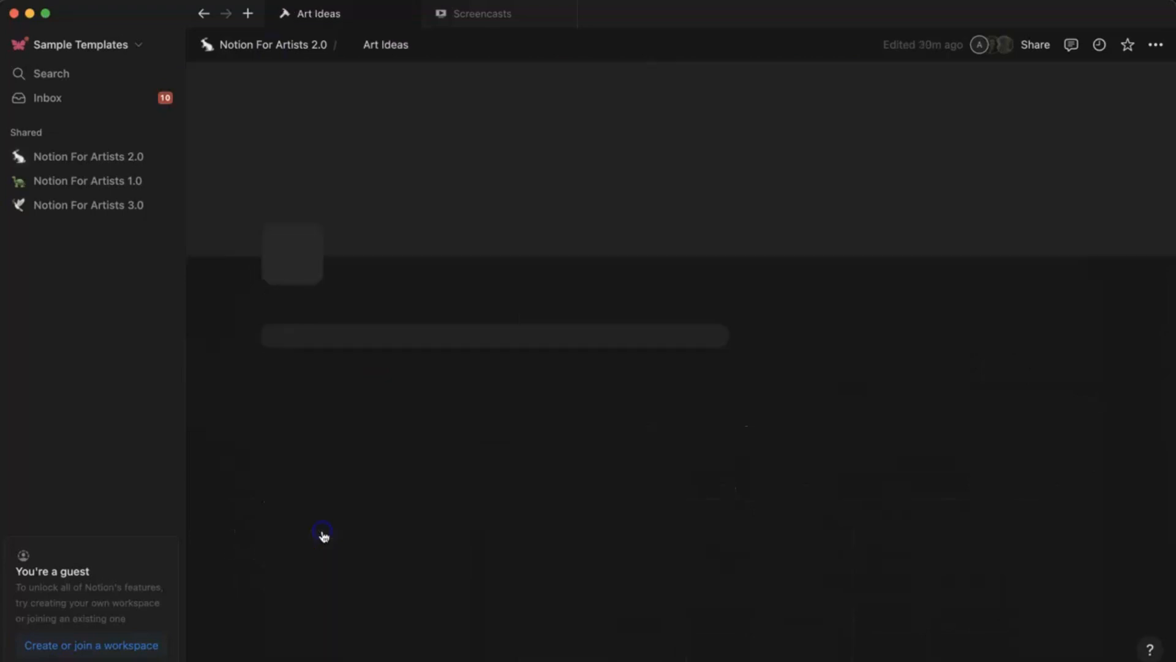
- Add a new page to the Idea column of the Art Idea Board and apply the Art title template to it
scroll(323, 535, down, 5)
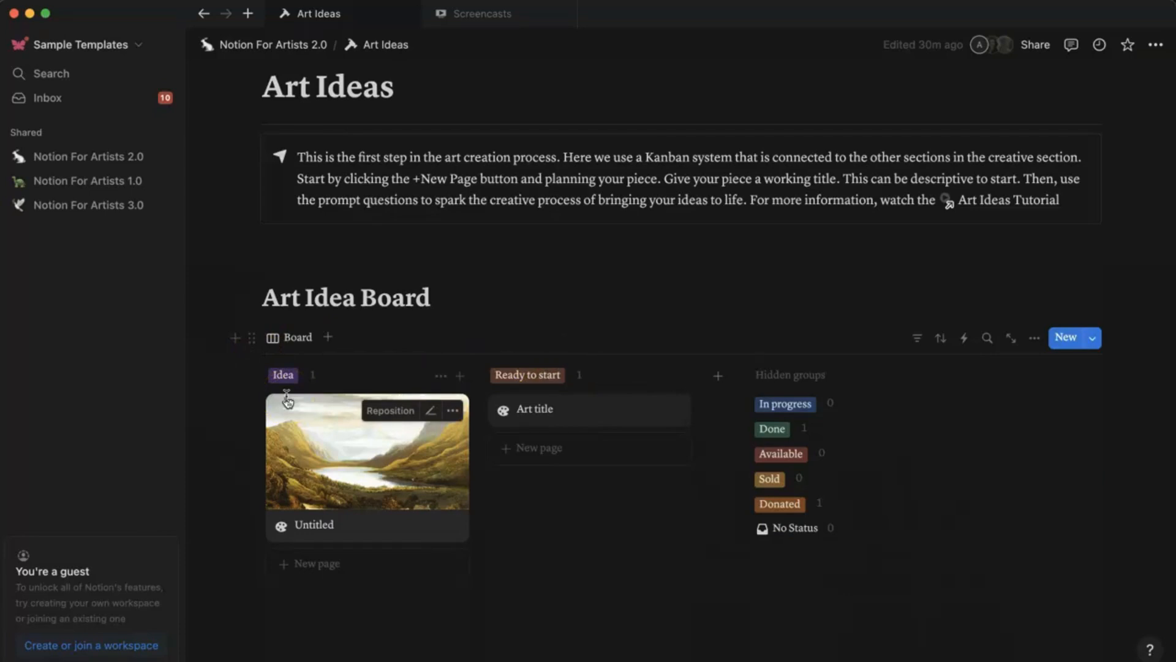
click(417, 570)
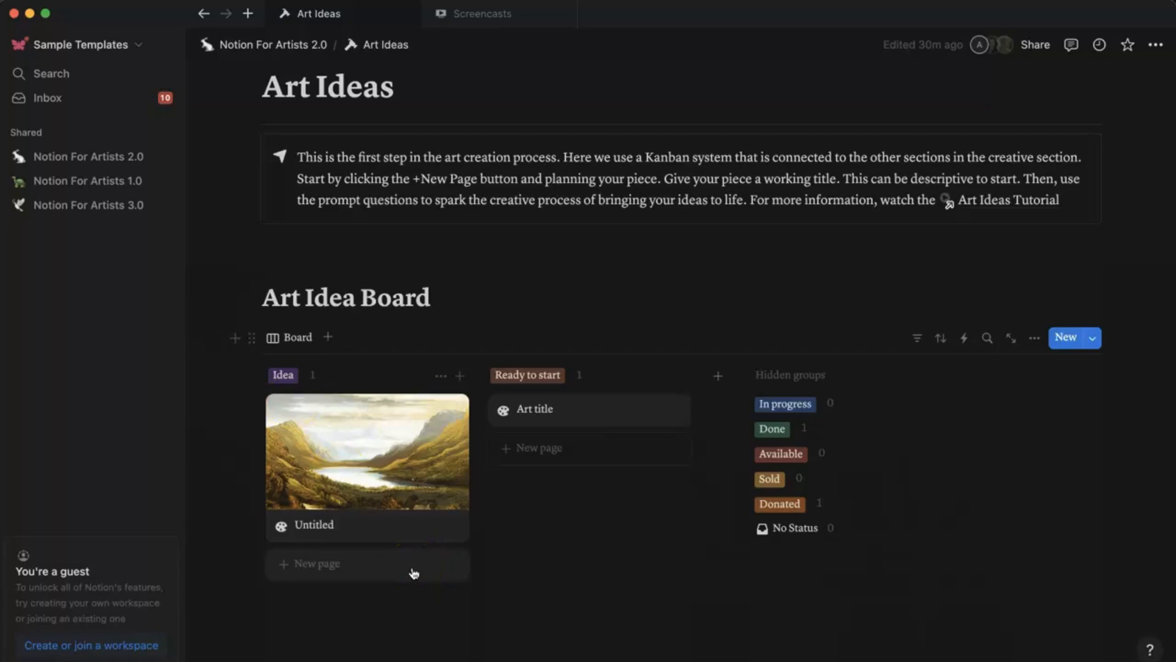
click(338, 573)
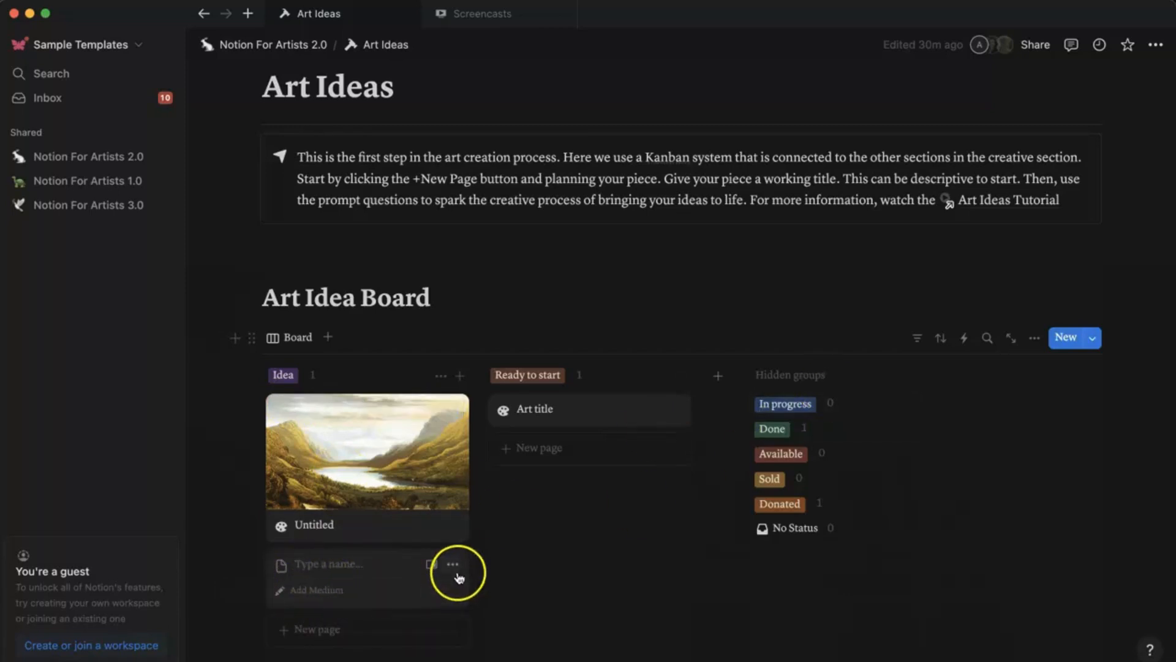
click(431, 564)
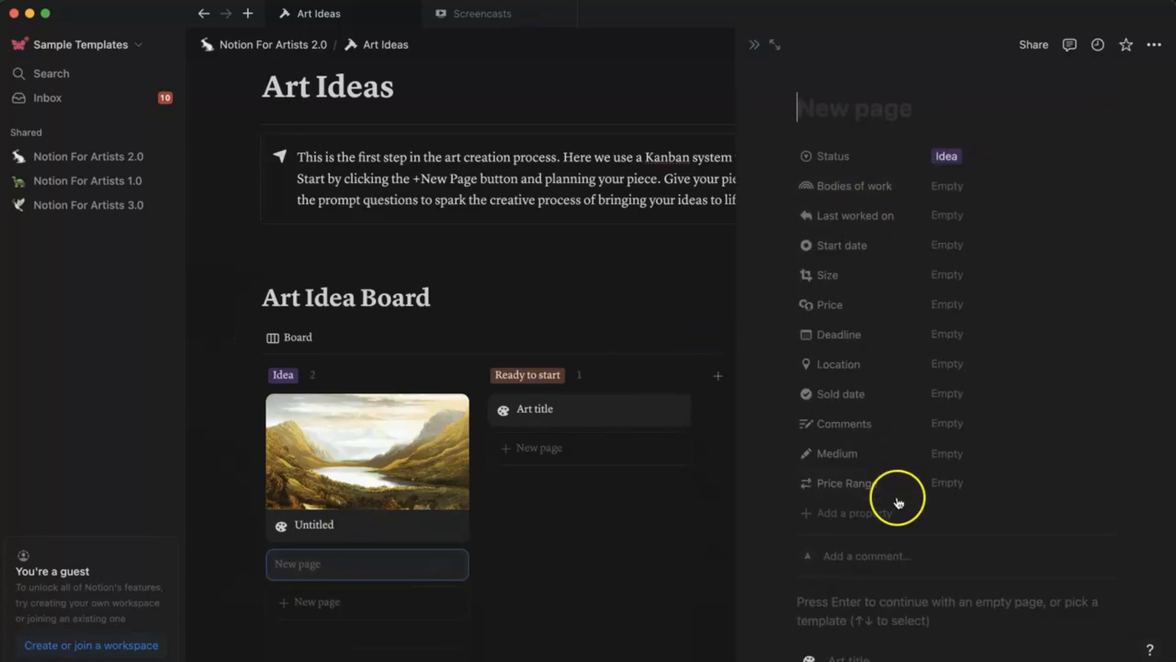
scroll(896, 498, down, 3)
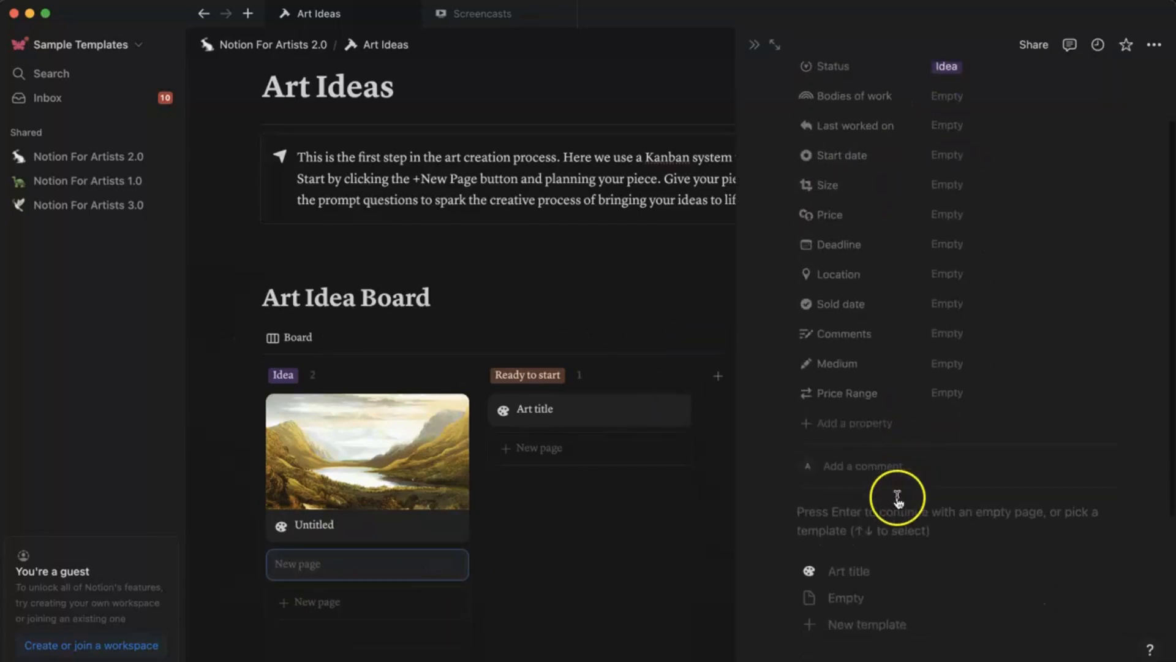
click(857, 585)
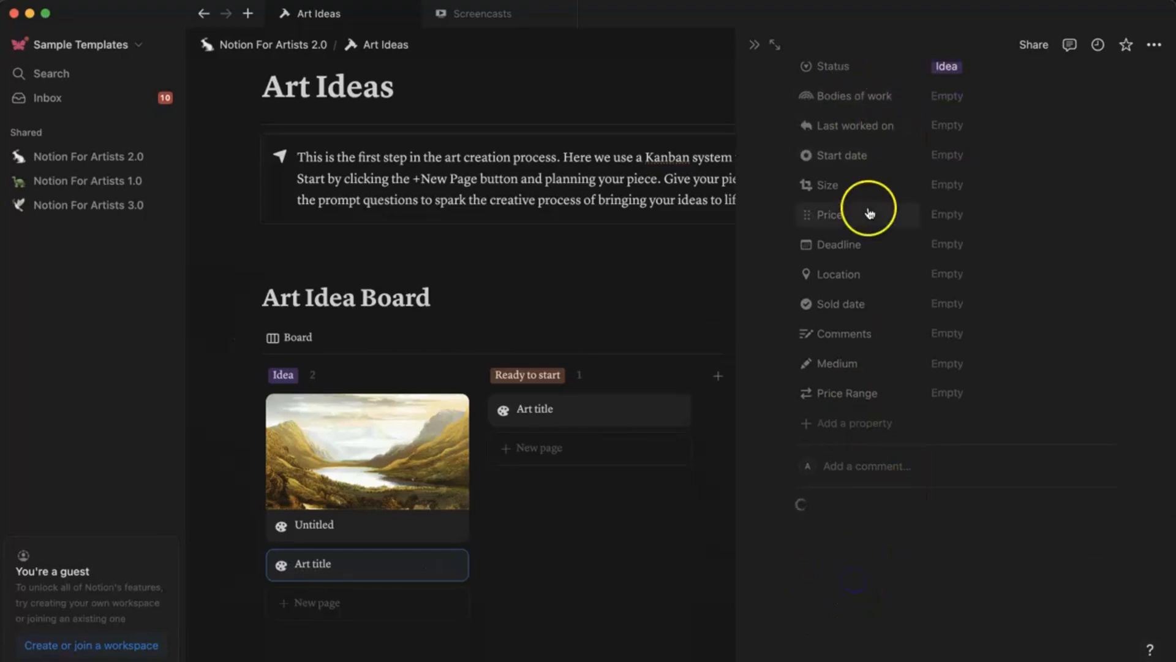
- Title the card as a portrait of the sitter by first name, followed by ", in cool blue greens", and open it as a full page
drag(894, 141, 725, 145)
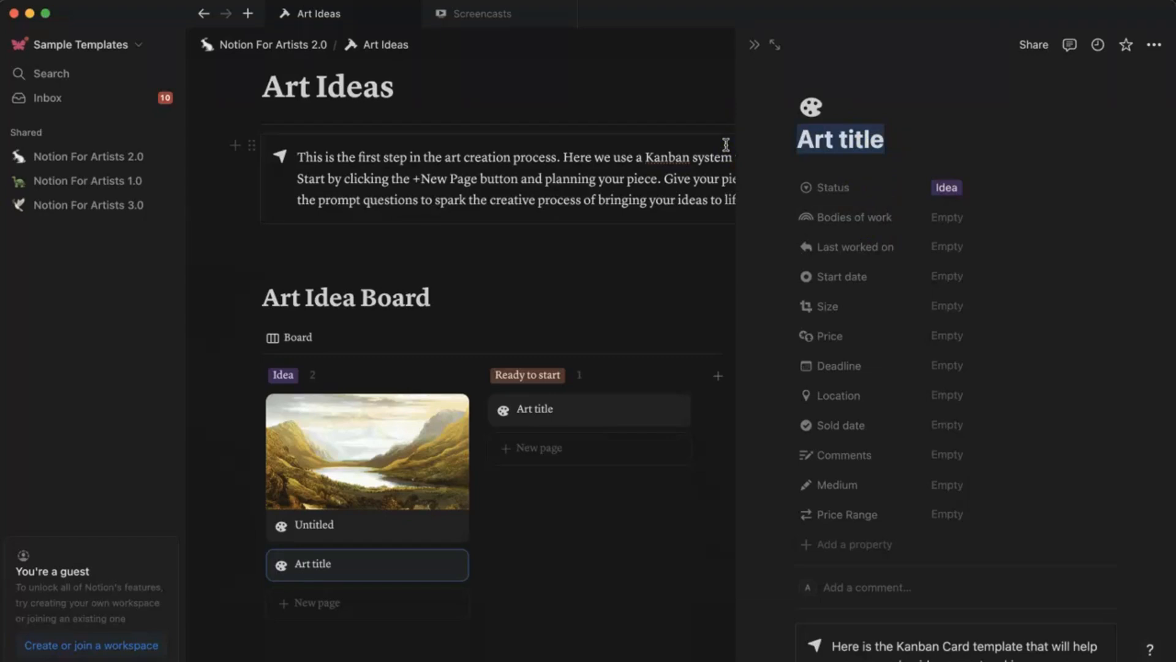
text(Portrait of )
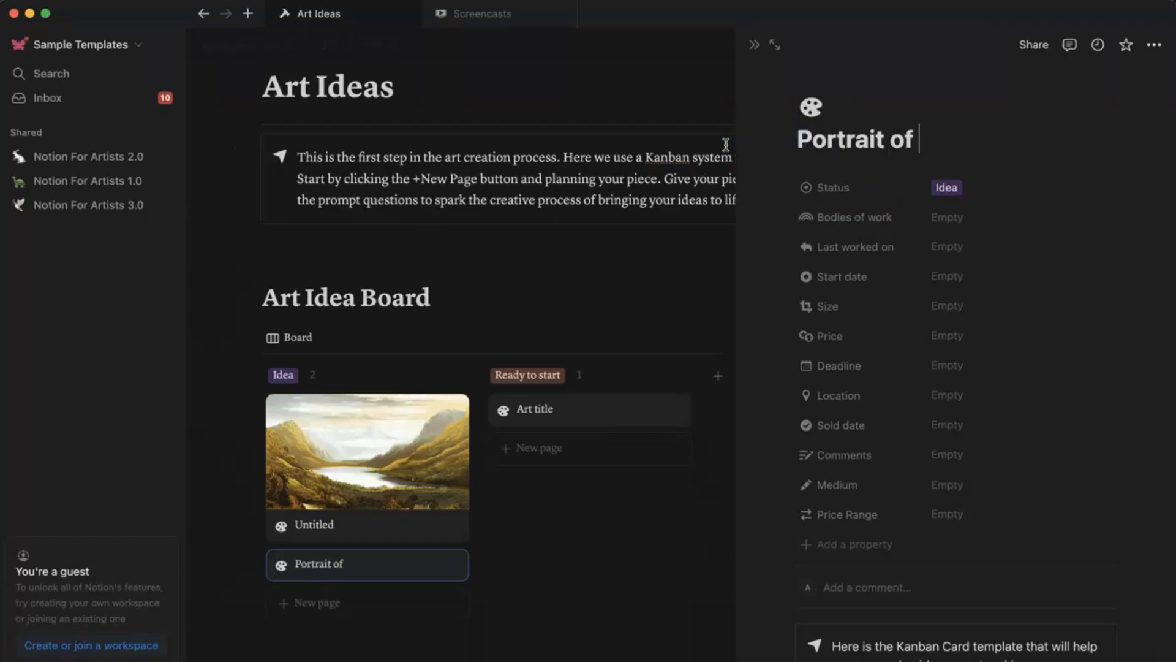
text(Mar)
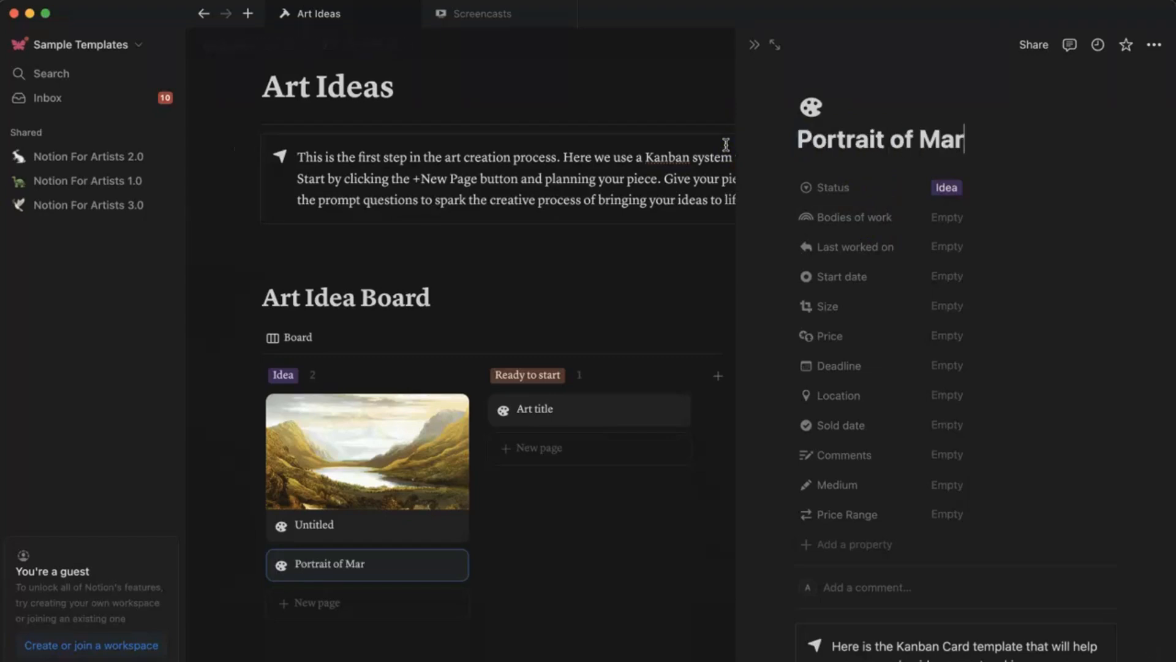
text(k, in cool blue greens)
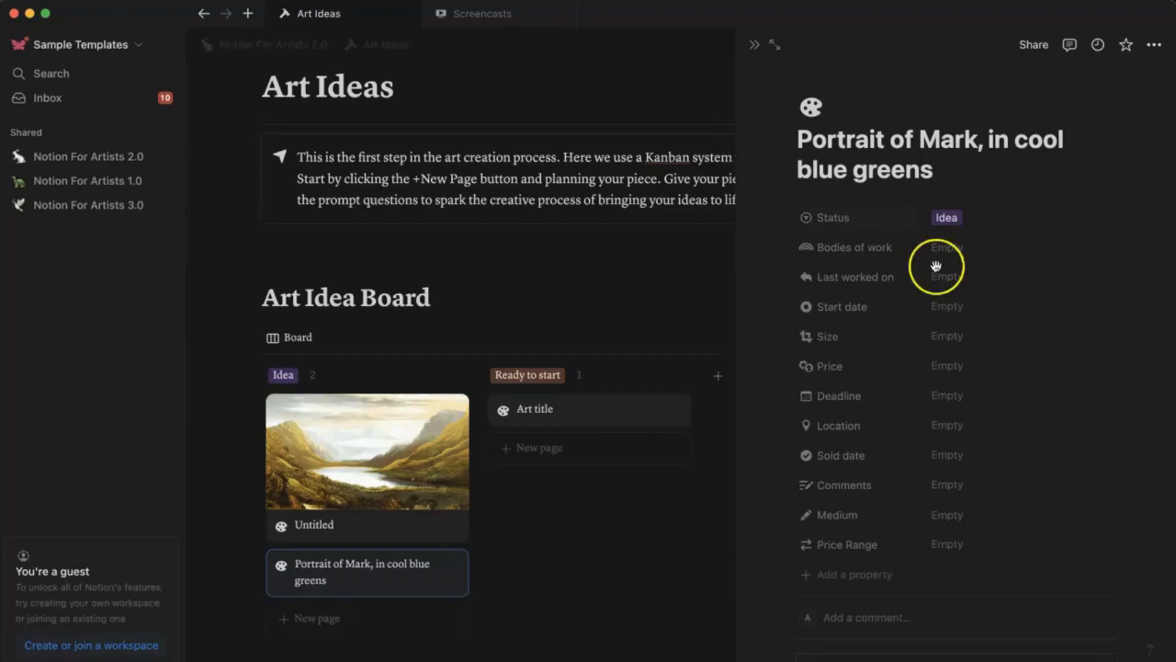
scroll(1000, 375, down, 7)
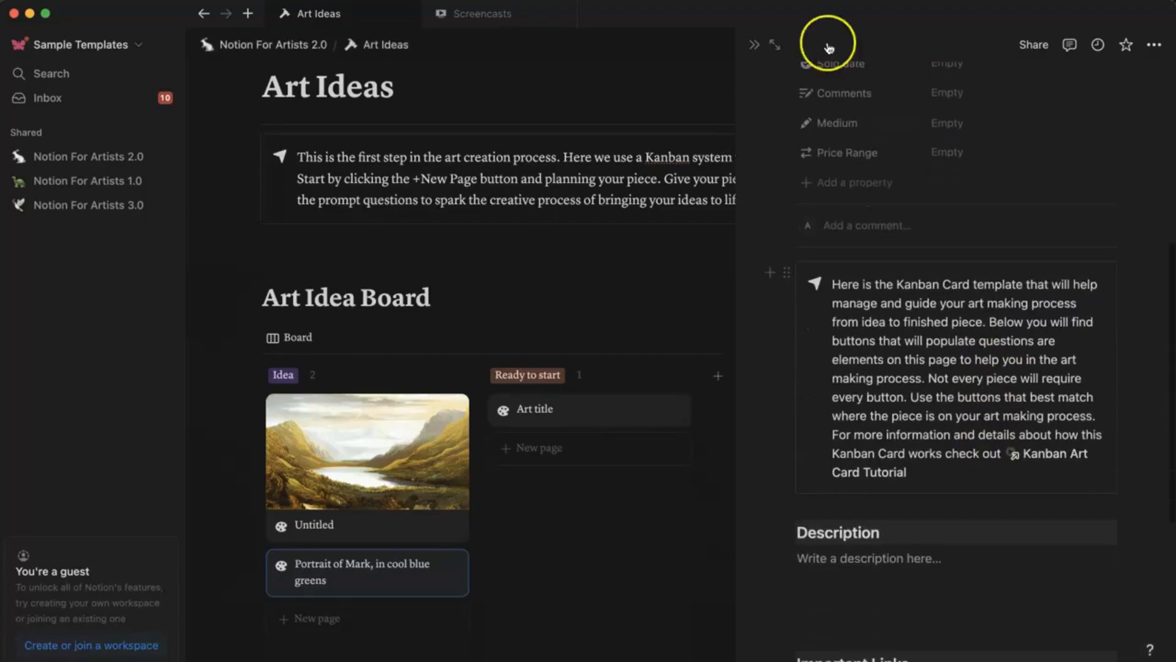
click(773, 45)
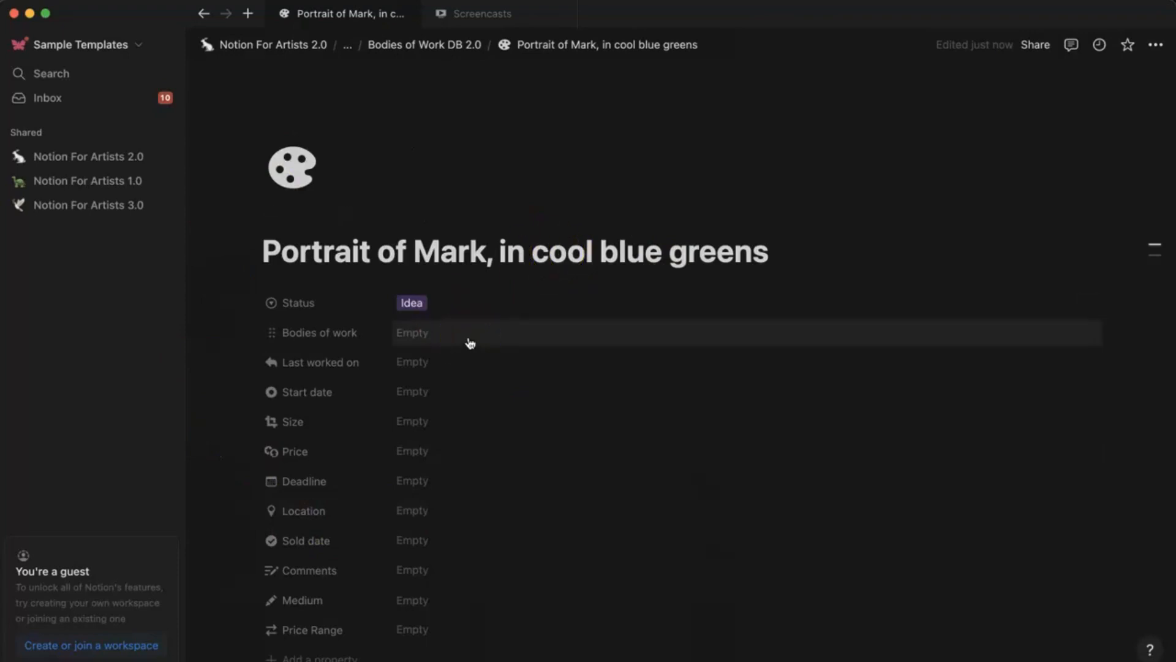
- Examine the card's properties, template instructions, Description and Important Links sections, and its Idea, In Studio and Inventory buttons
scroll(520, 341, down, 3)
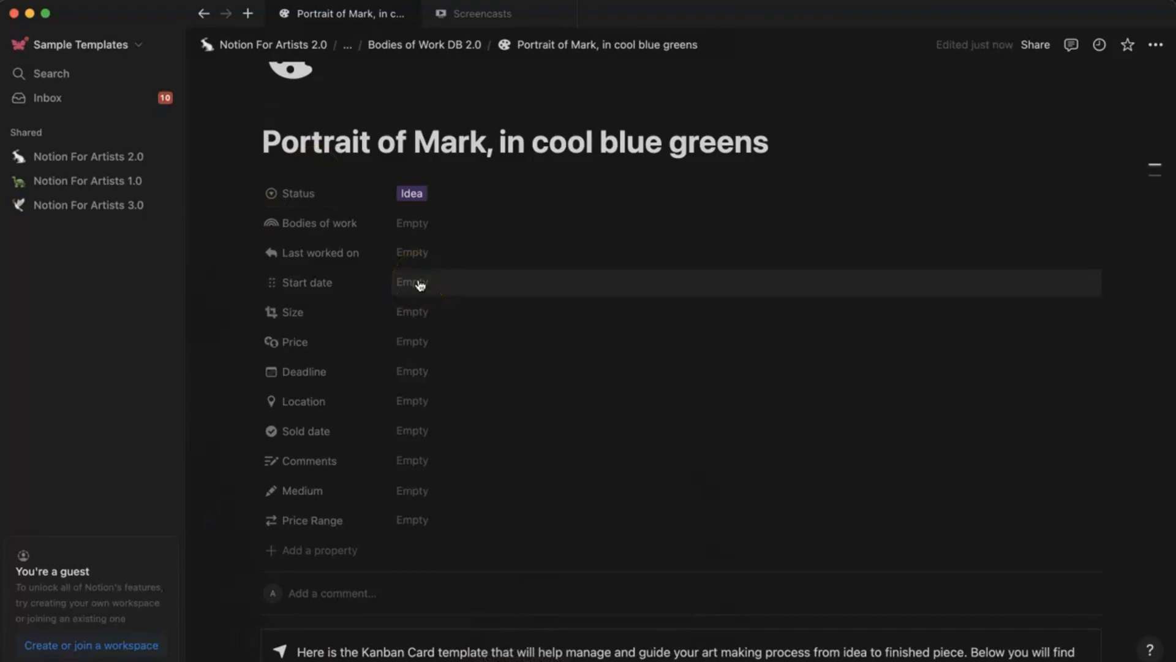
scroll(546, 467, down, 5)
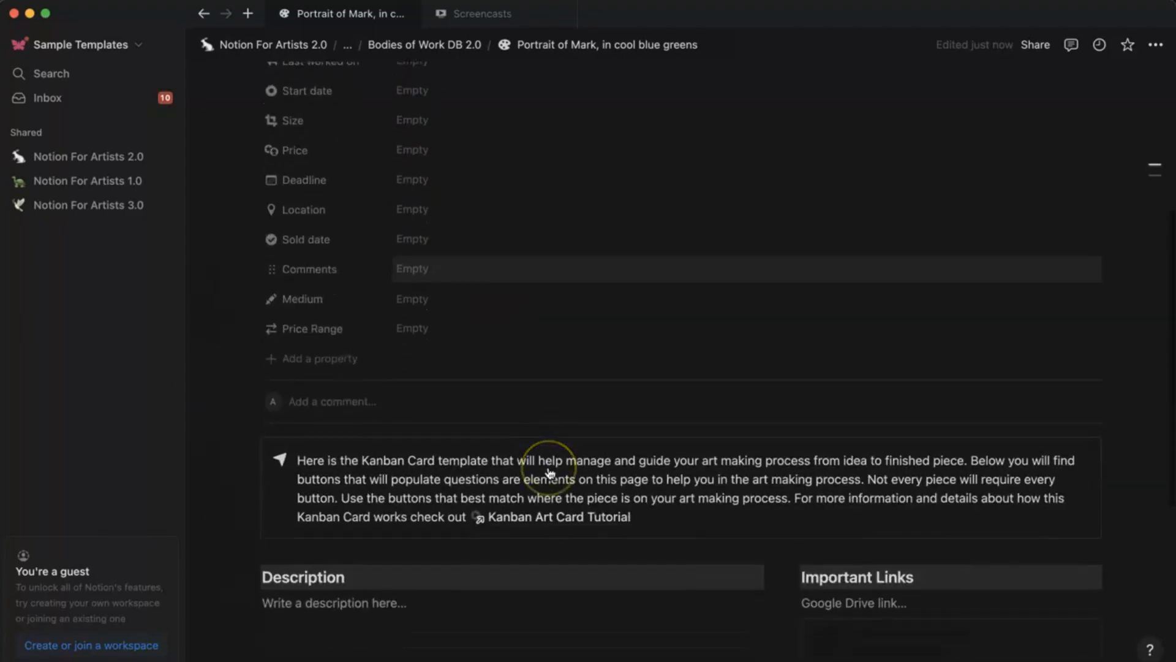
scroll(582, 582, down, 3)
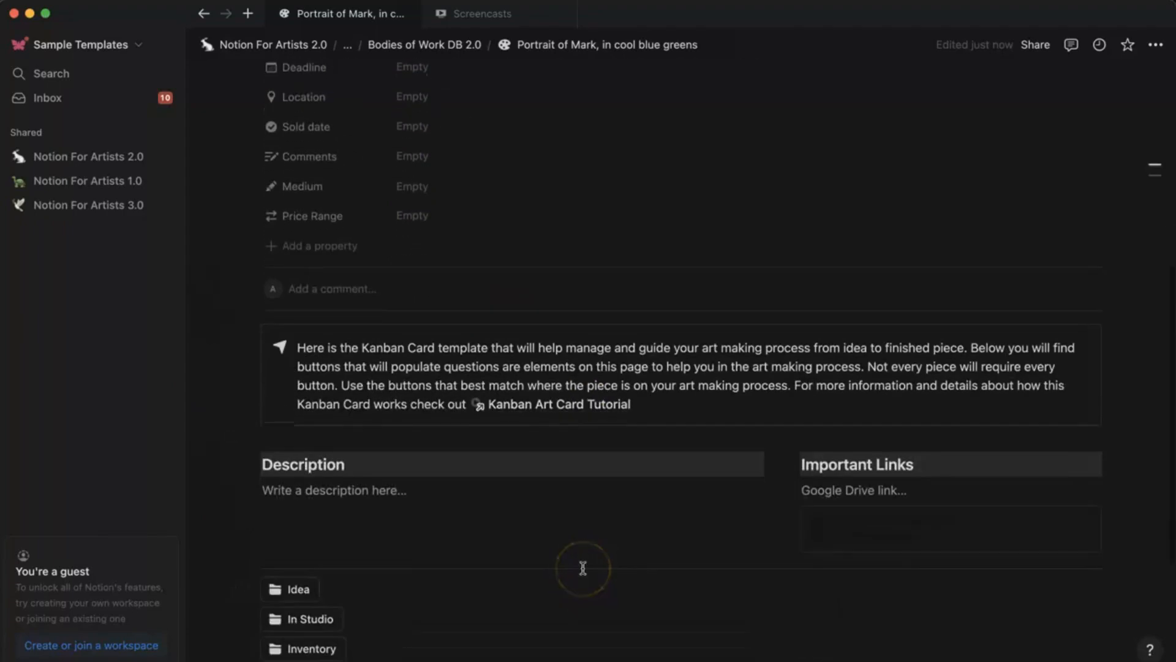
scroll(582, 568, up, 5)
scroll(582, 567, up, 4)
scroll(581, 566, down, 1)
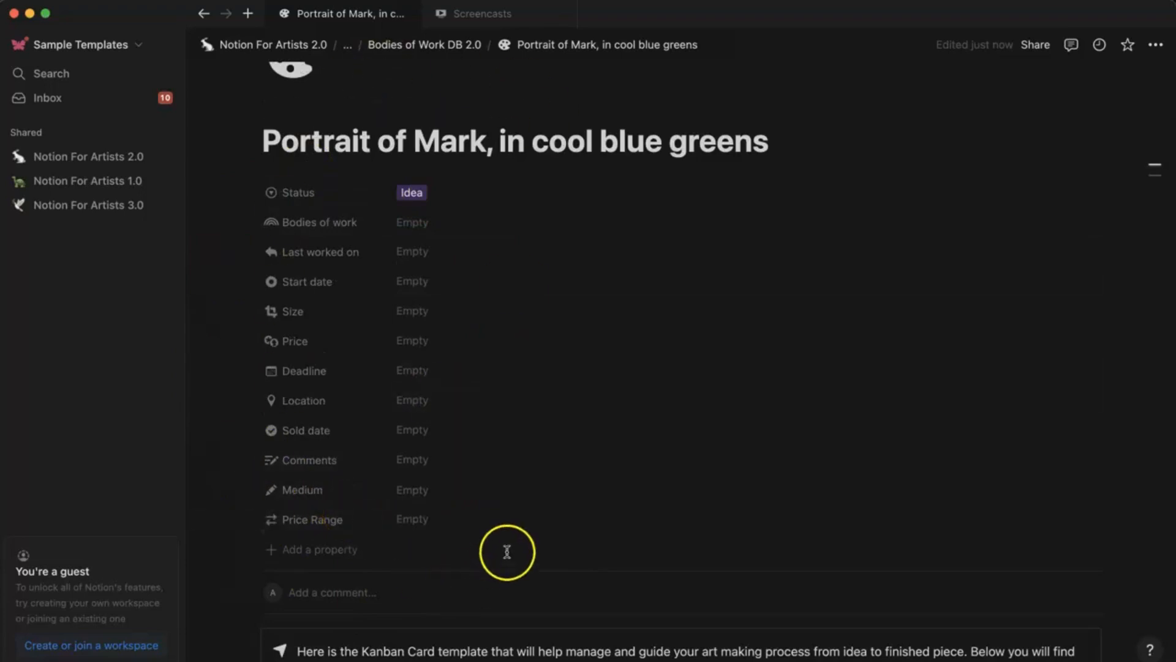
scroll(506, 551, down, 10)
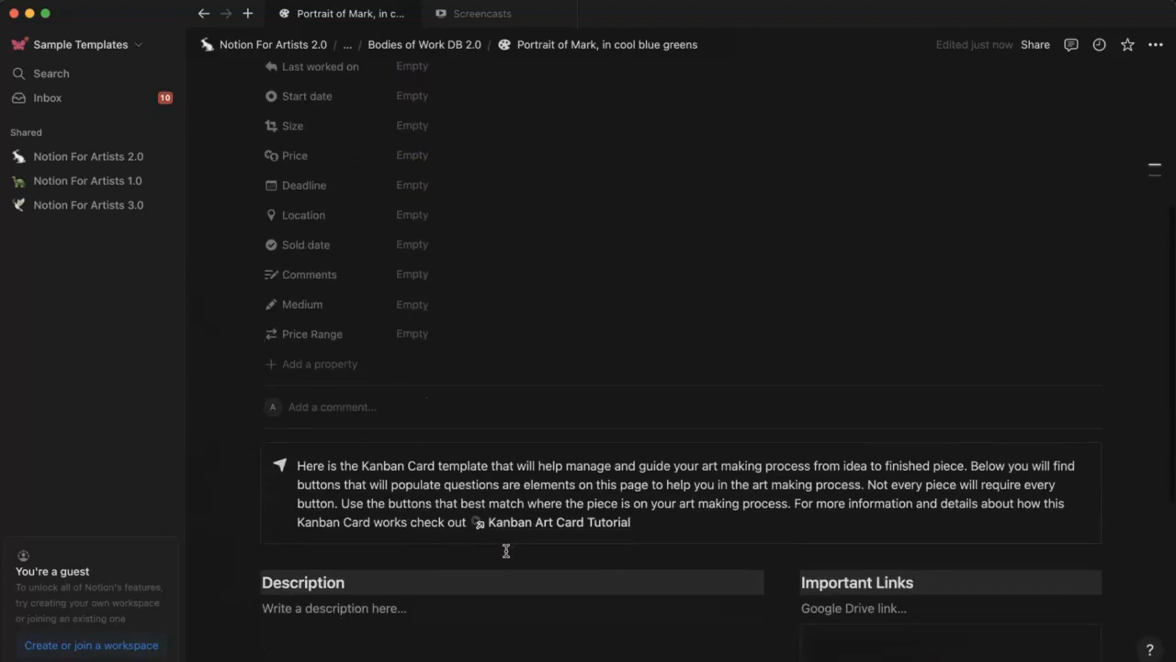
click(327, 466)
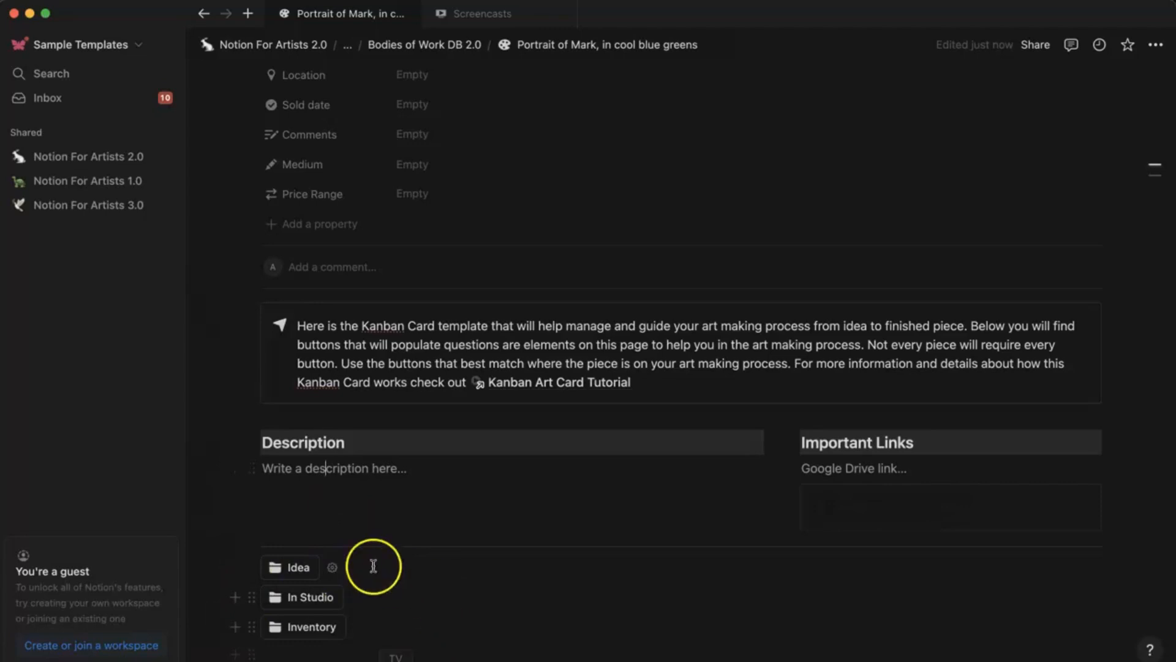
scroll(445, 525, down, 3)
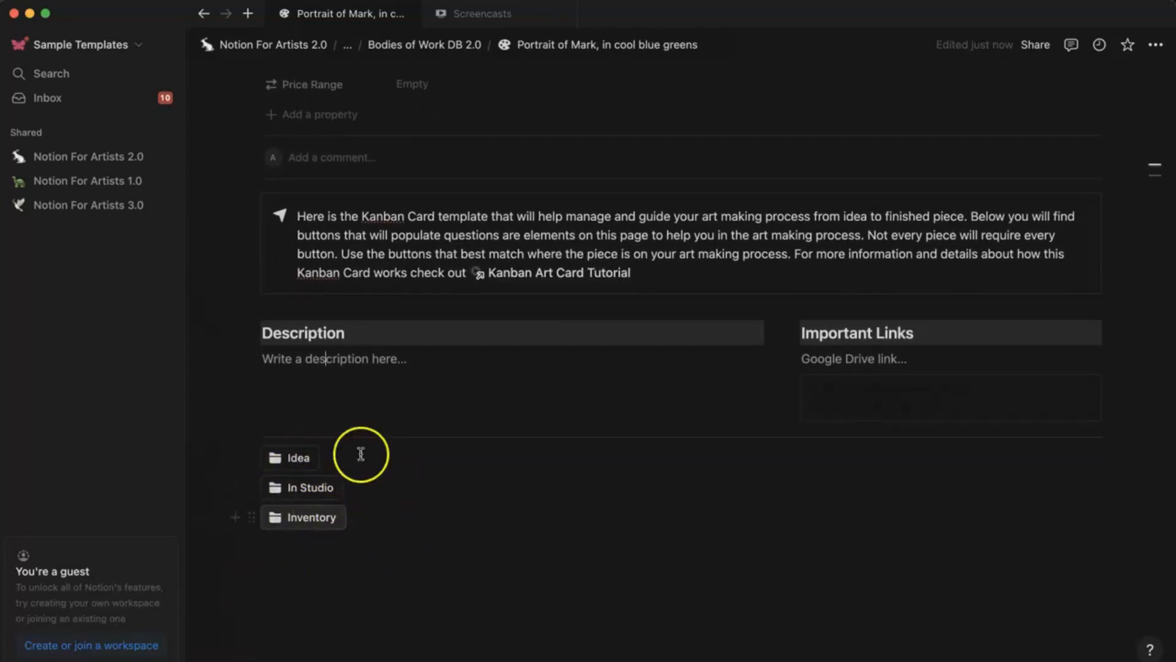
scroll(307, 236, up, 10)
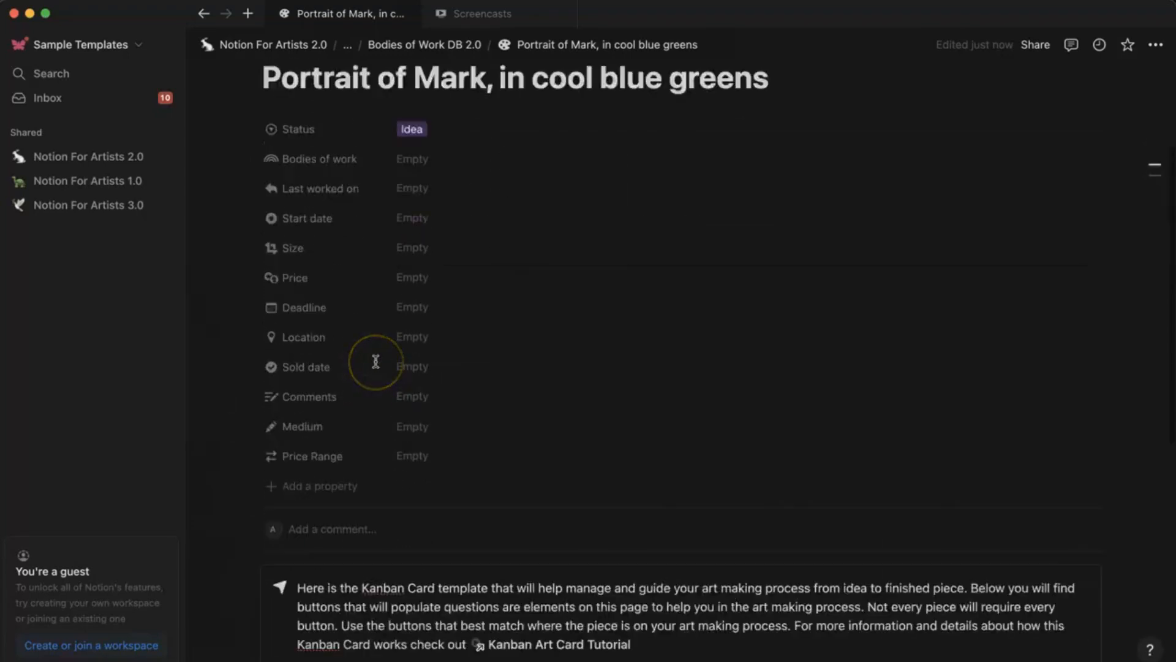
- Replace the Description placeholder with a note on the sitter's portrait: "Im really interested in using a cool green palette I have been inspired by"
scroll(376, 365, down, 5)
drag(438, 551, 263, 547)
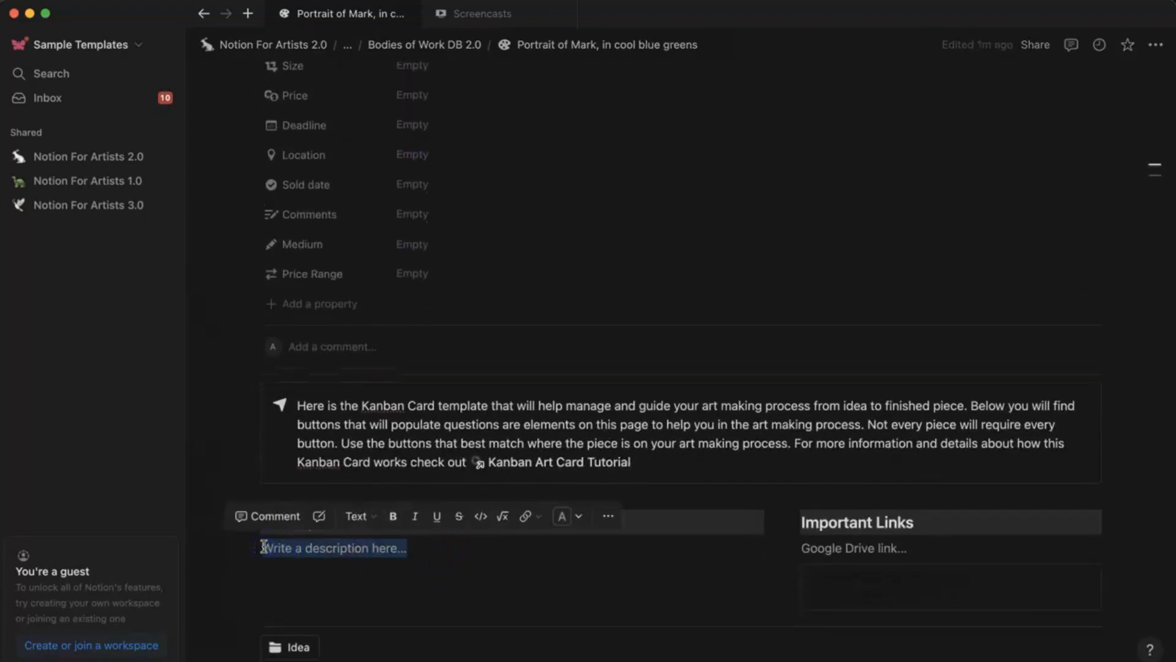
text(A portr)
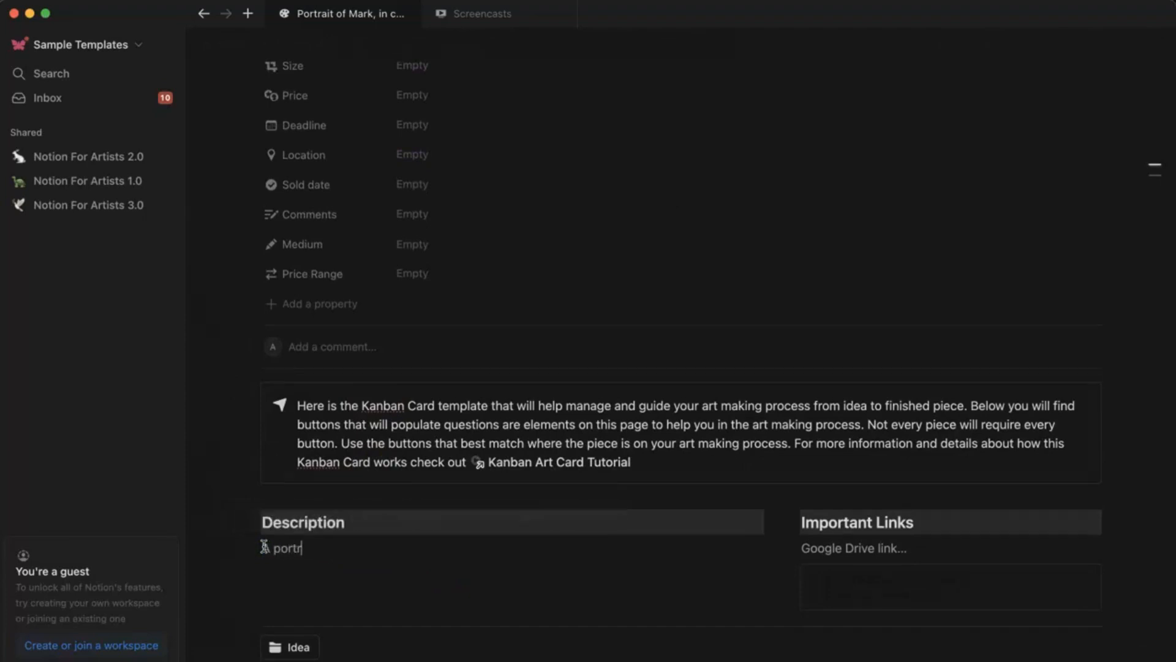
text(ait of mark, Im really int)
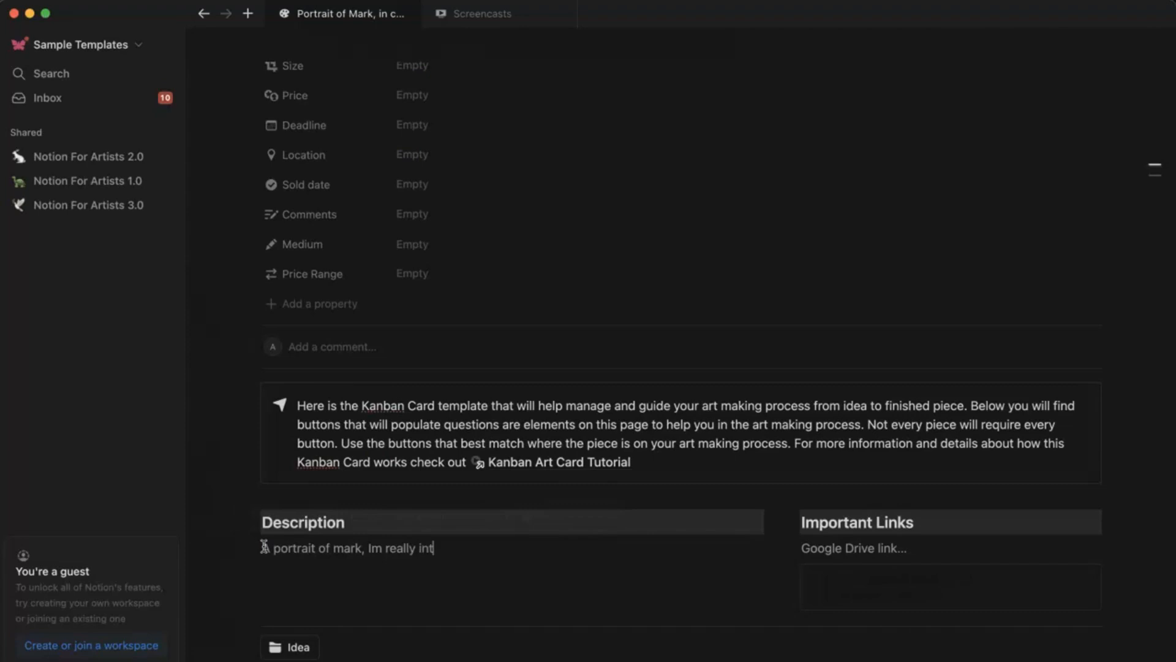
text(erested in using a cool green paletter a)
key(BackSpace)
key(BackSpace)
text(alett)
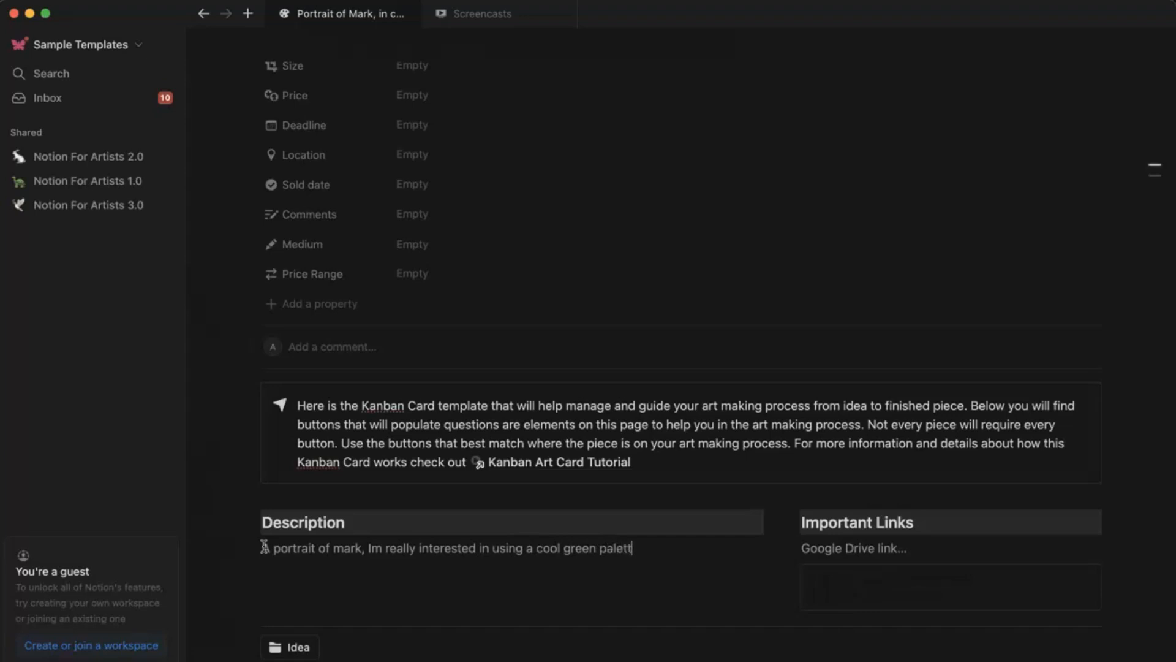
text(er an have been inspired by)
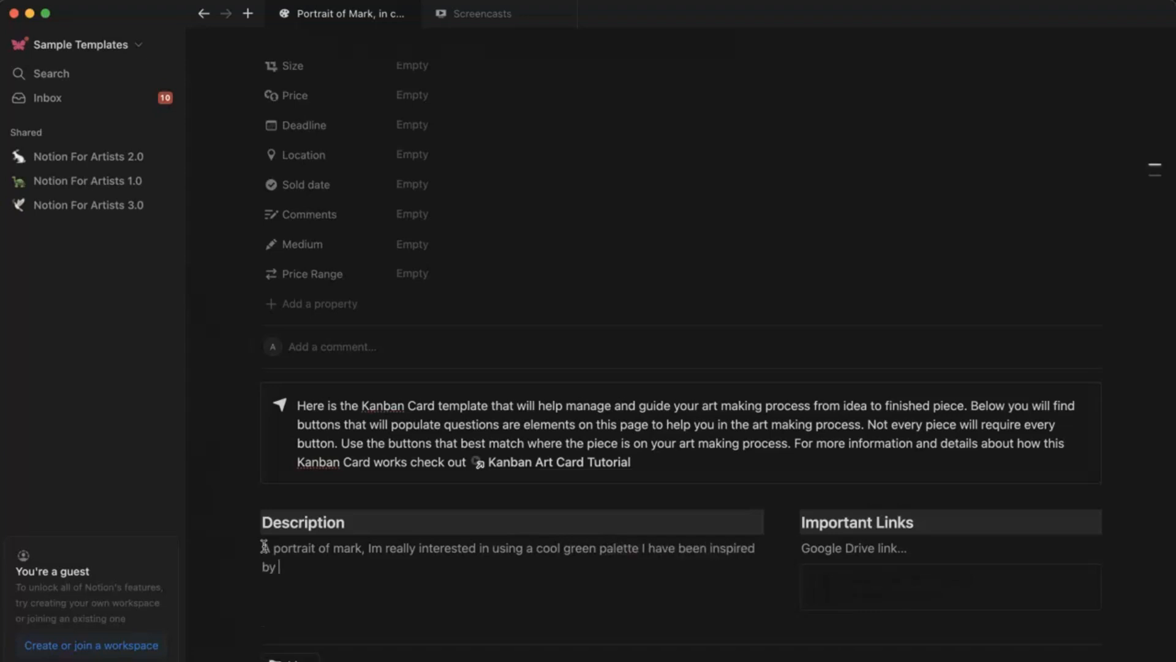
- Finish the description's sentence with "green and its texture and emotional im different media."
text( green and its textu)
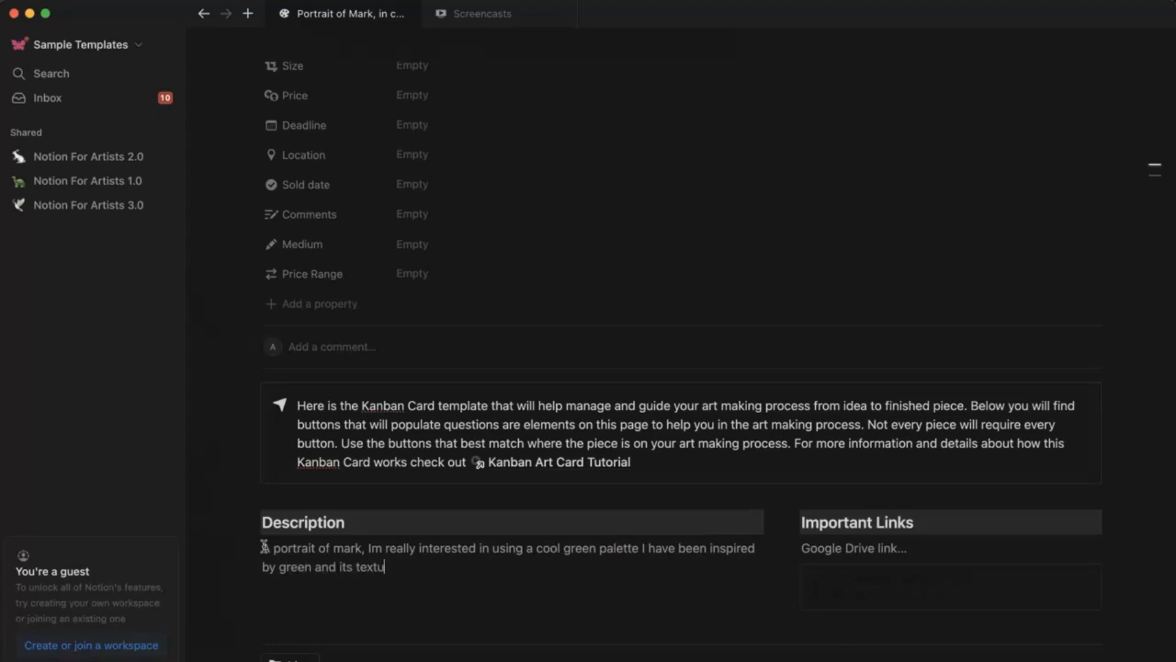
text(re and emo)
key(BackSpace)
key(BackSpace)
key(BackSpace)
text(onal im diff)
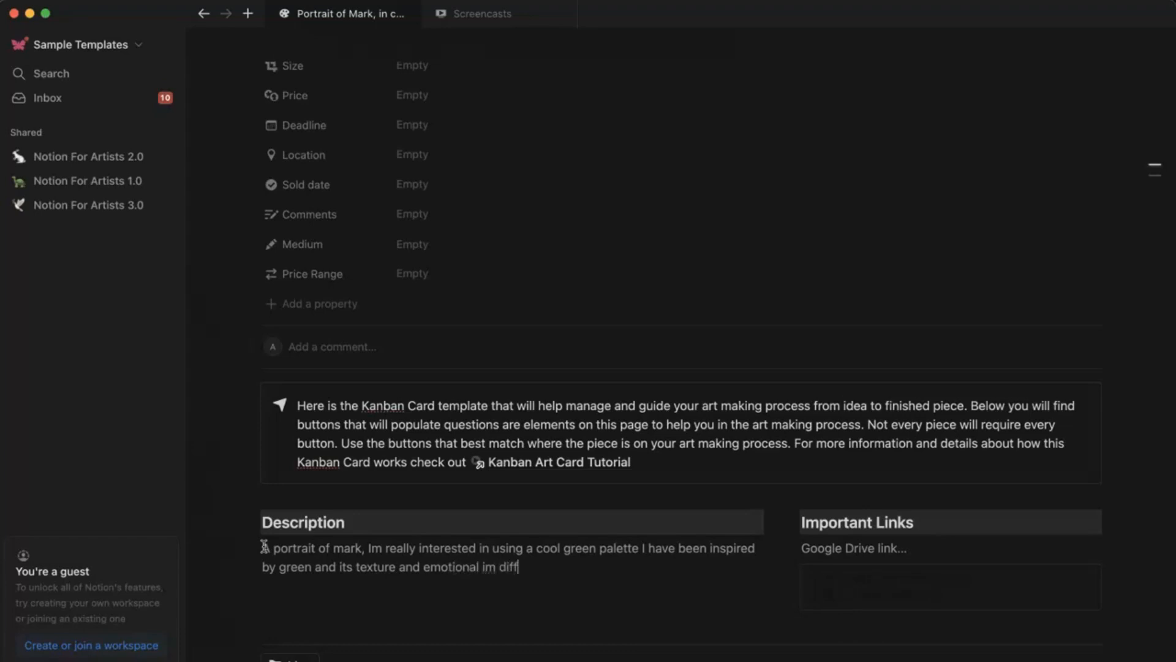
text(erent media. @)
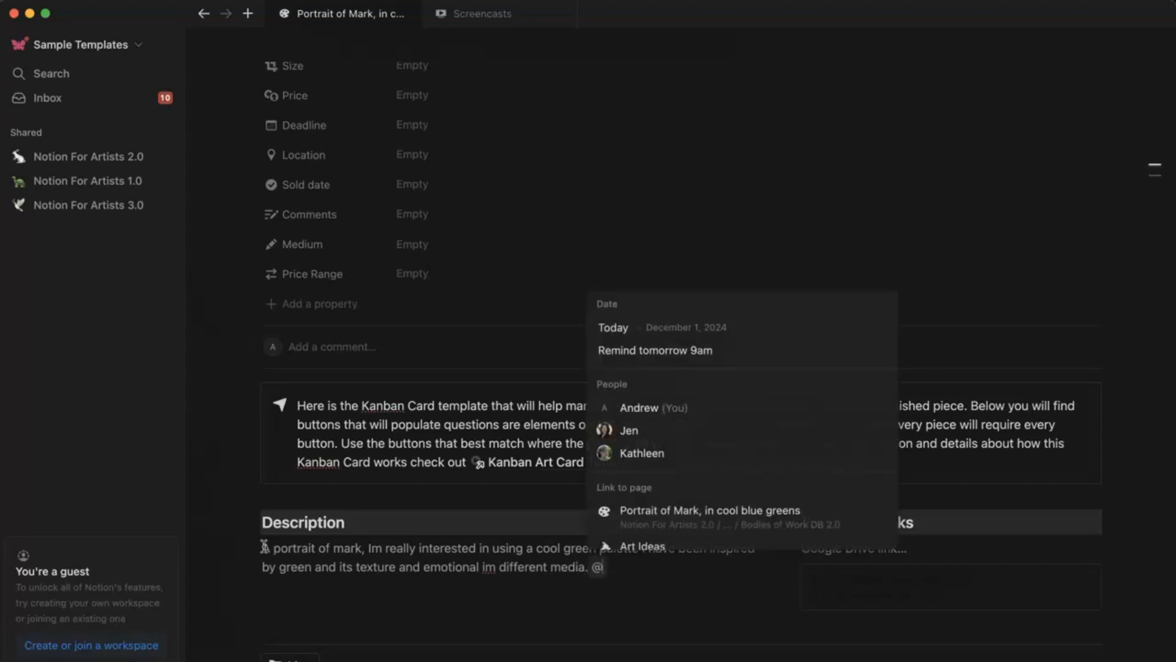
- Insert a page mention of Green Pieces at the end of the description and open the linked page
text(green)
key(Return)
click(473, 651)
click(653, 568)
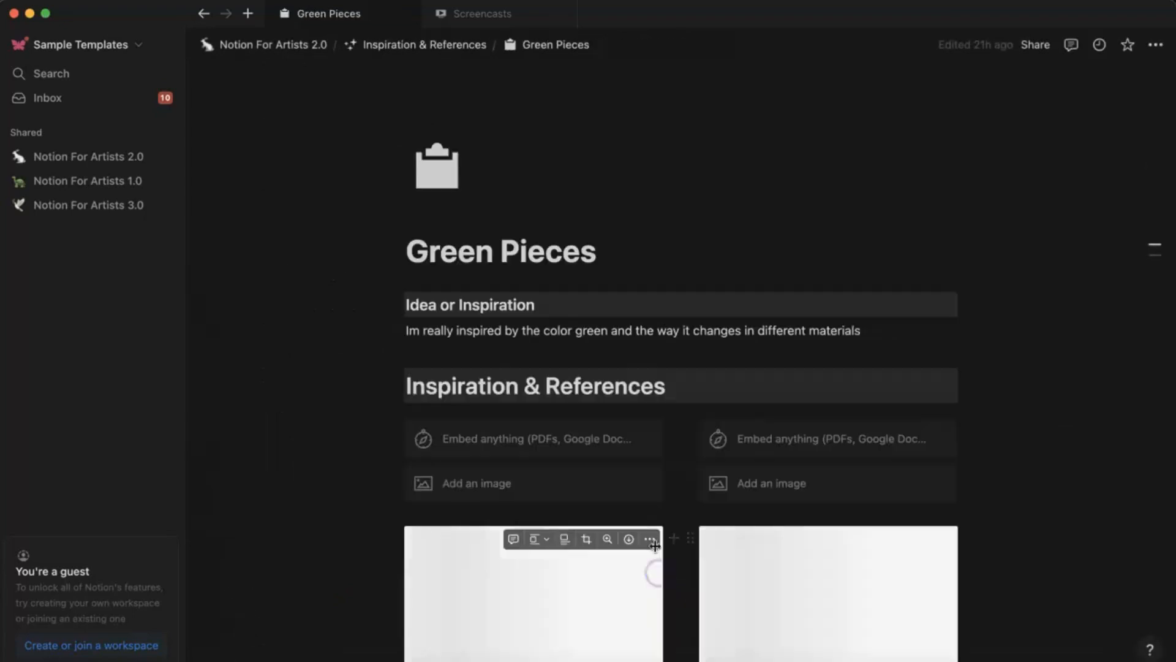
- Examine the idea note and reference images on the Green Pieces page and return to the portrait card
scroll(648, 503, down, 1)
scroll(646, 476, down, 4)
scroll(780, 362, down, 1)
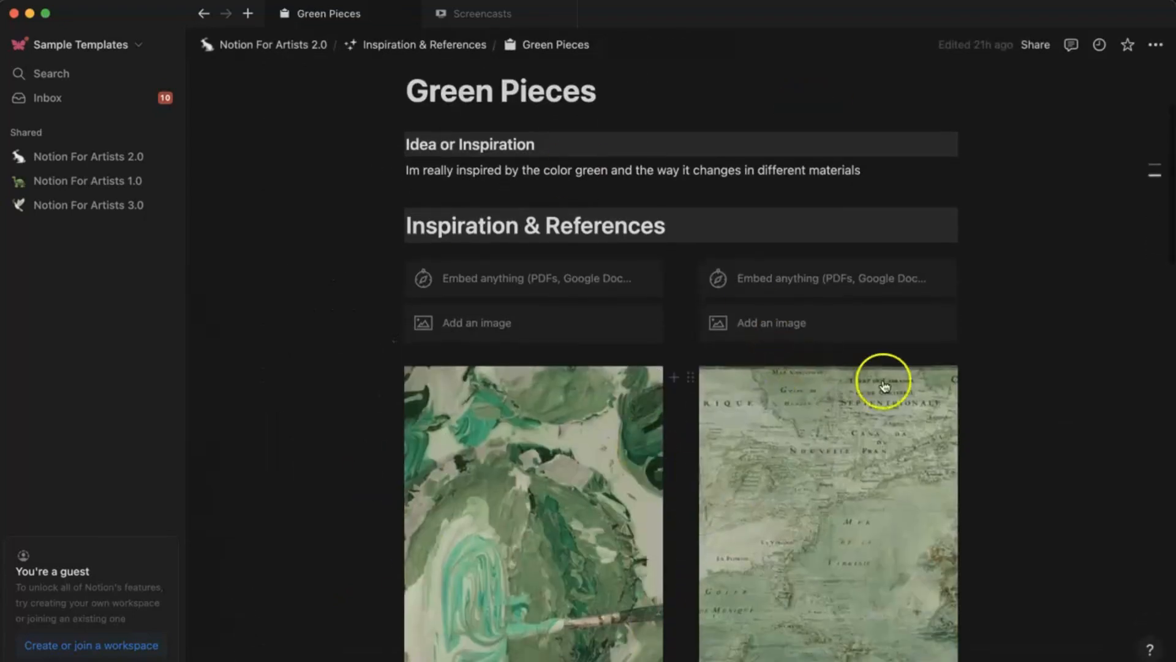
click(204, 14)
- Populate the portrait card with the Idea prompt block and review its Idea, Artistic decisions and Impact questions
scroll(462, 365, down, 5)
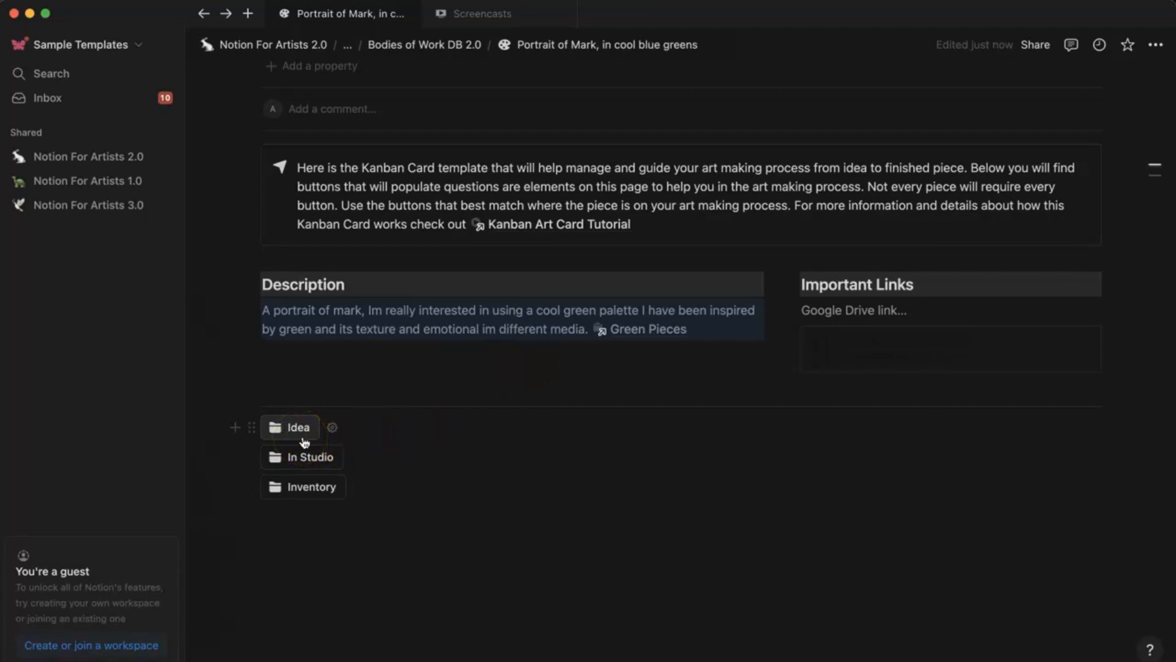
click(321, 465)
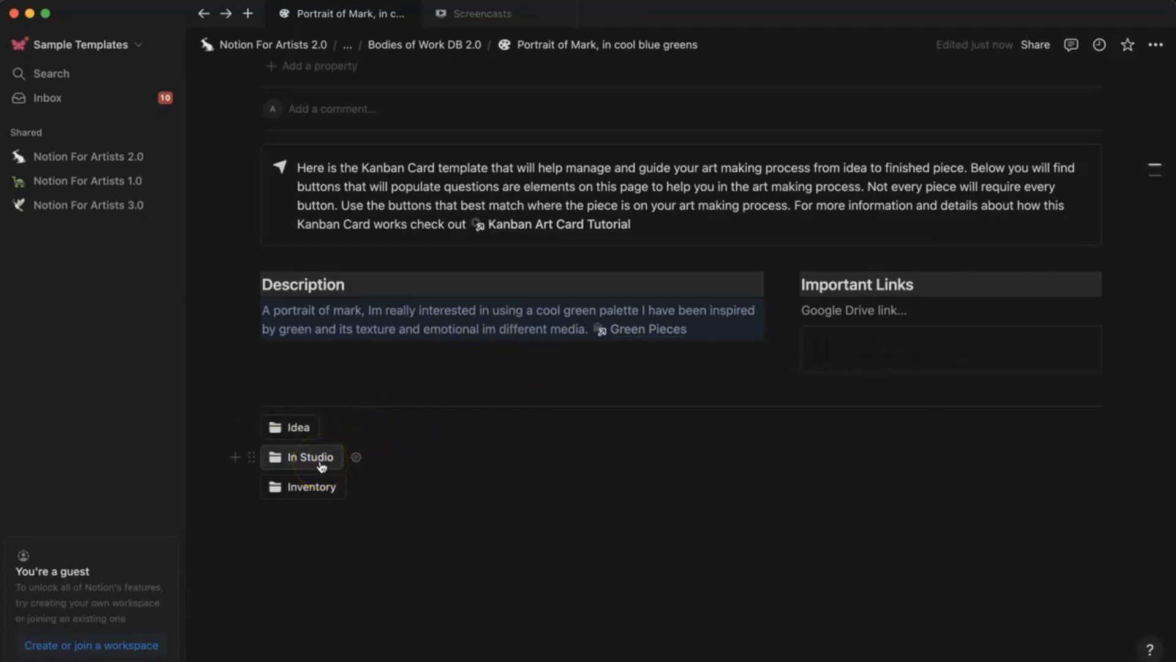
click(297, 428)
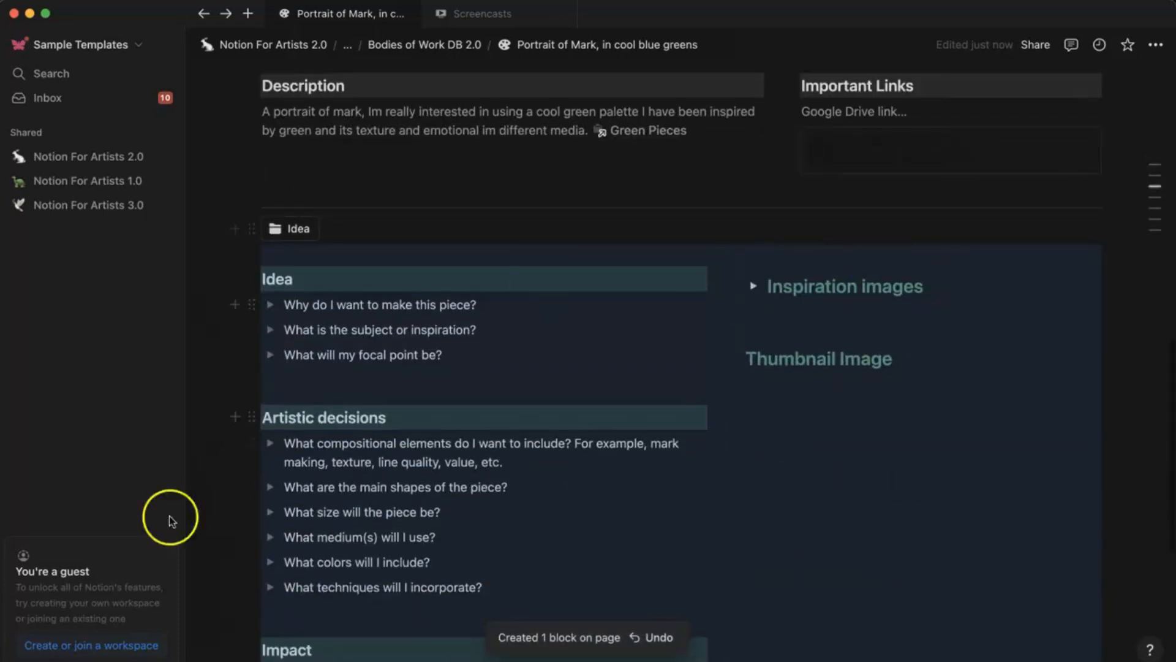
scroll(788, 430, down, 2)
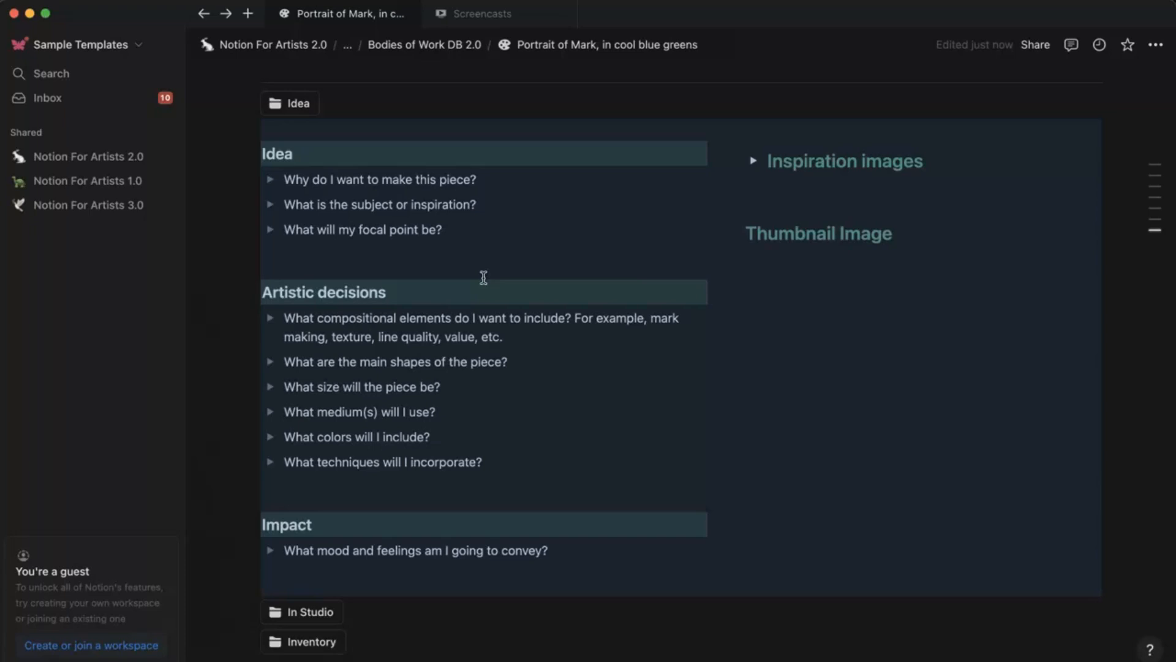
scroll(525, 335, up, 5)
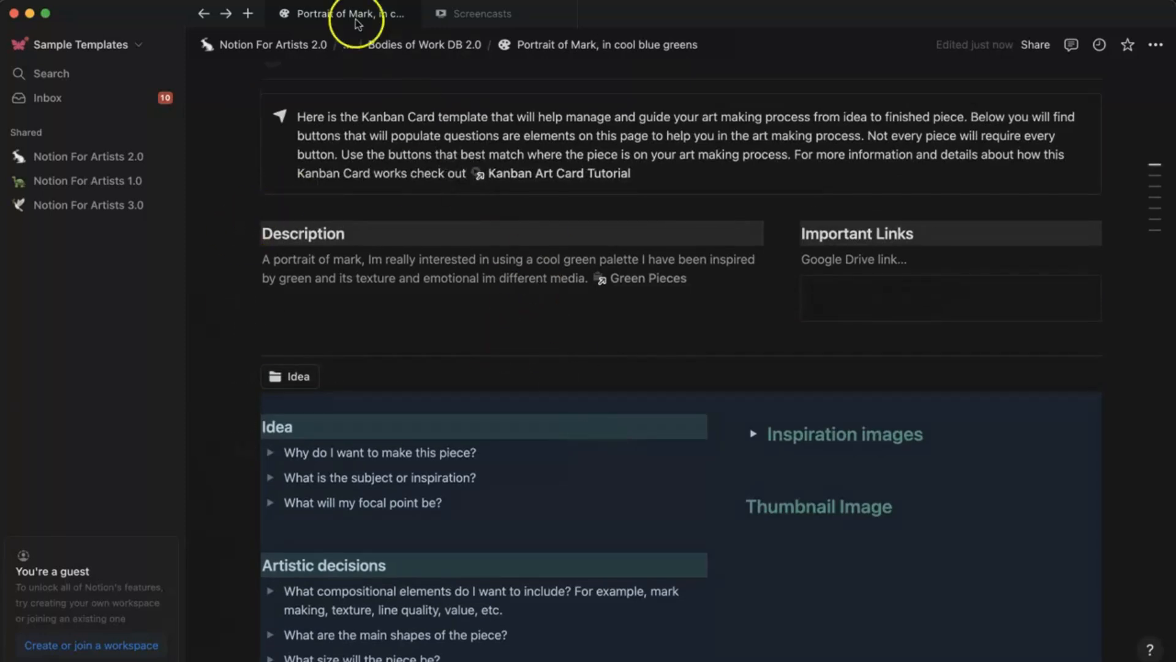
- Return to the Art Idea Board and add a card named "Landscape with cows" to the Idea column
click(203, 15)
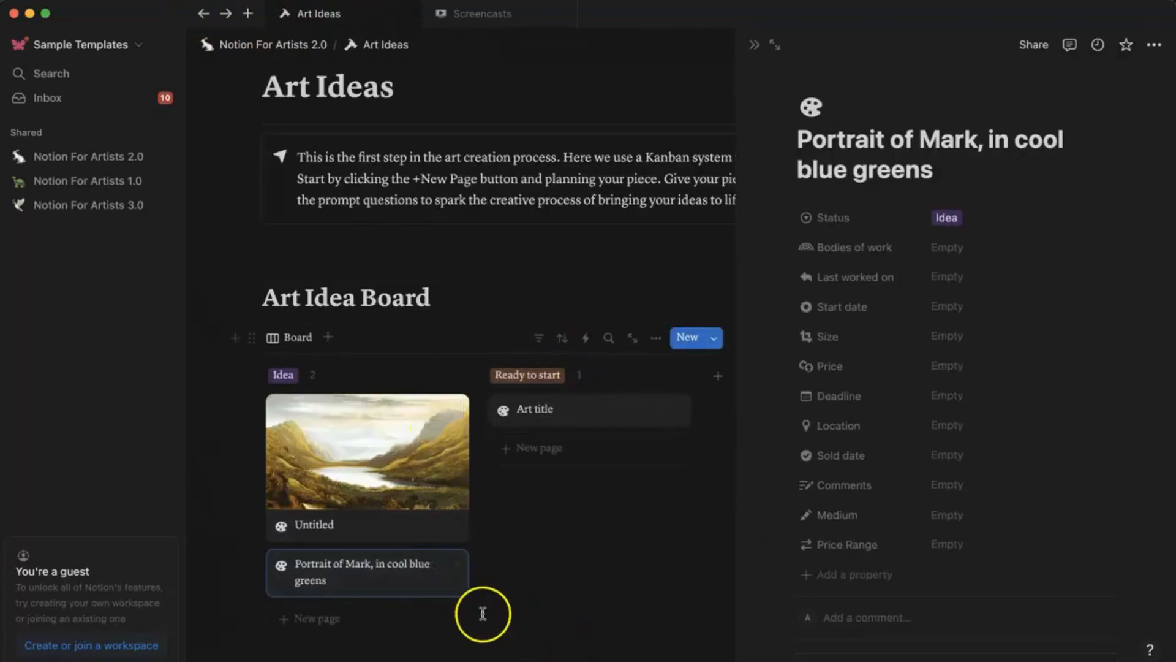
click(754, 45)
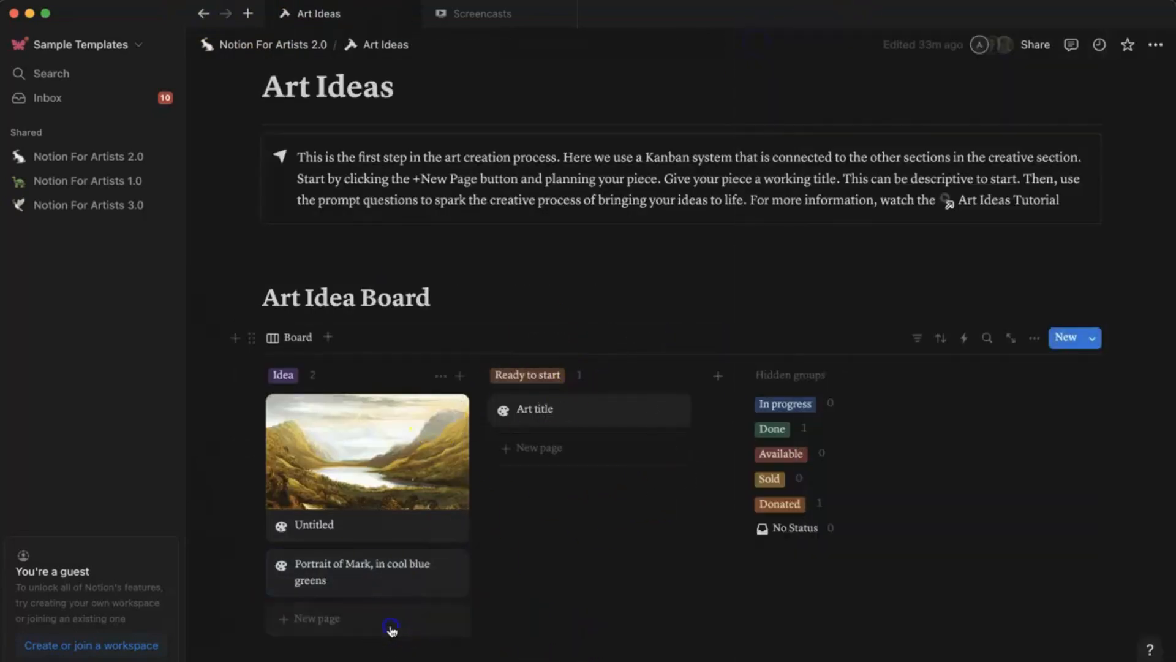
click(391, 625)
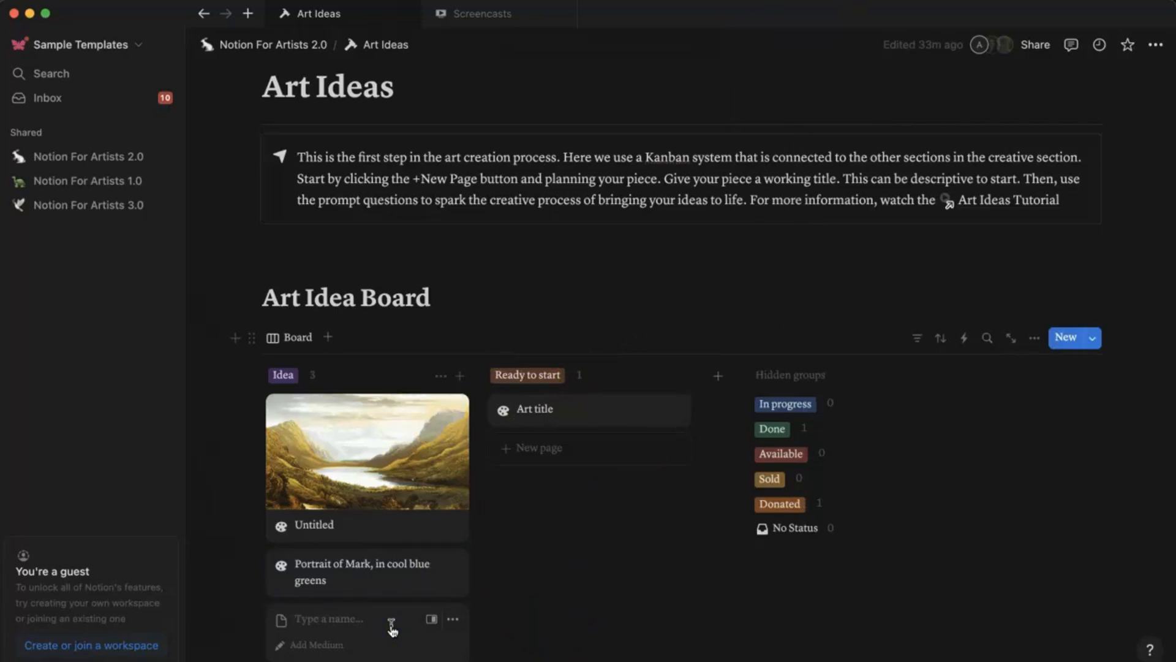
text(Landscape with cows)
click(411, 631)
click(566, 626)
click(381, 619)
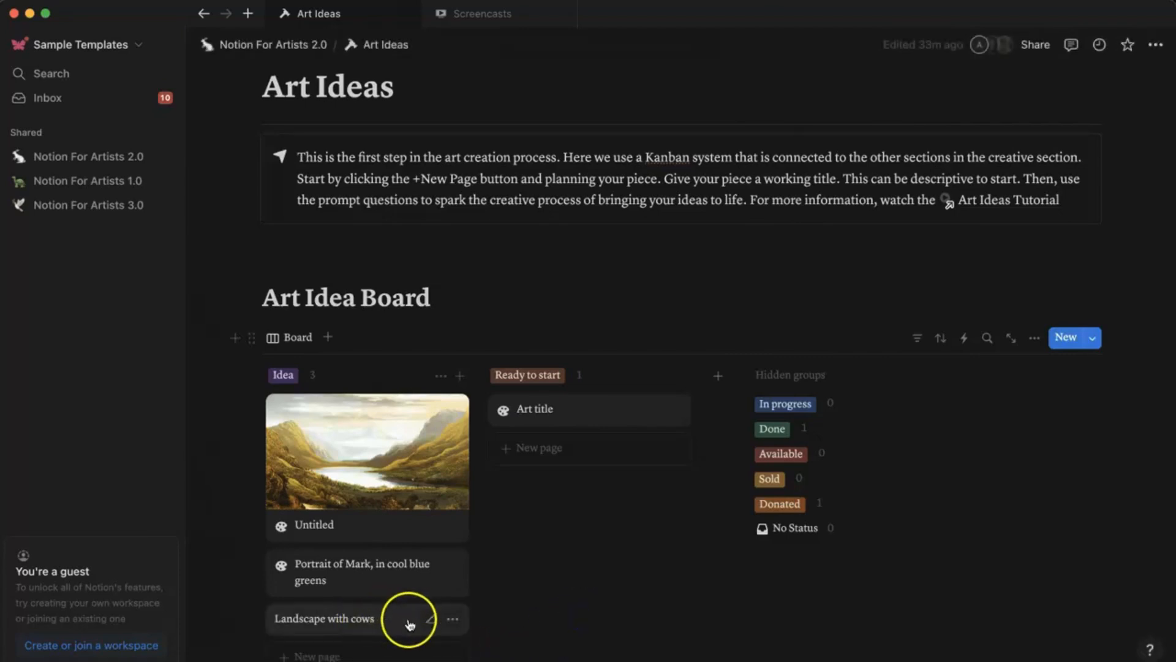
- Open the Landscape with cows card and apply the Art title template to it
click(395, 628)
scroll(875, 613, down, 2)
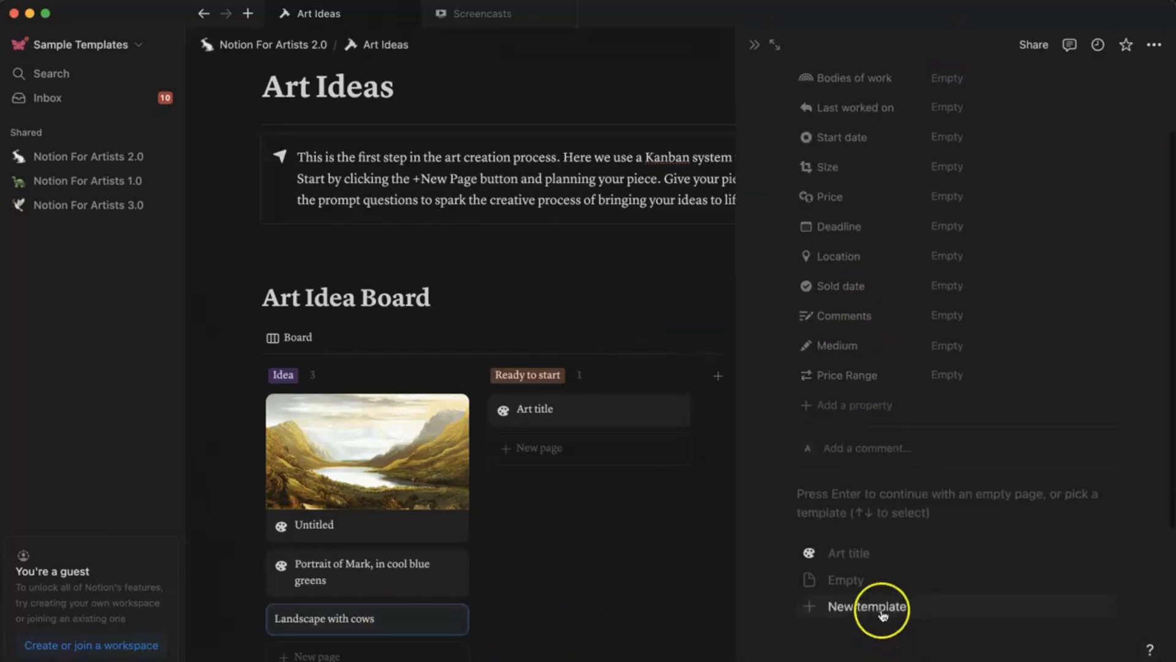
click(845, 553)
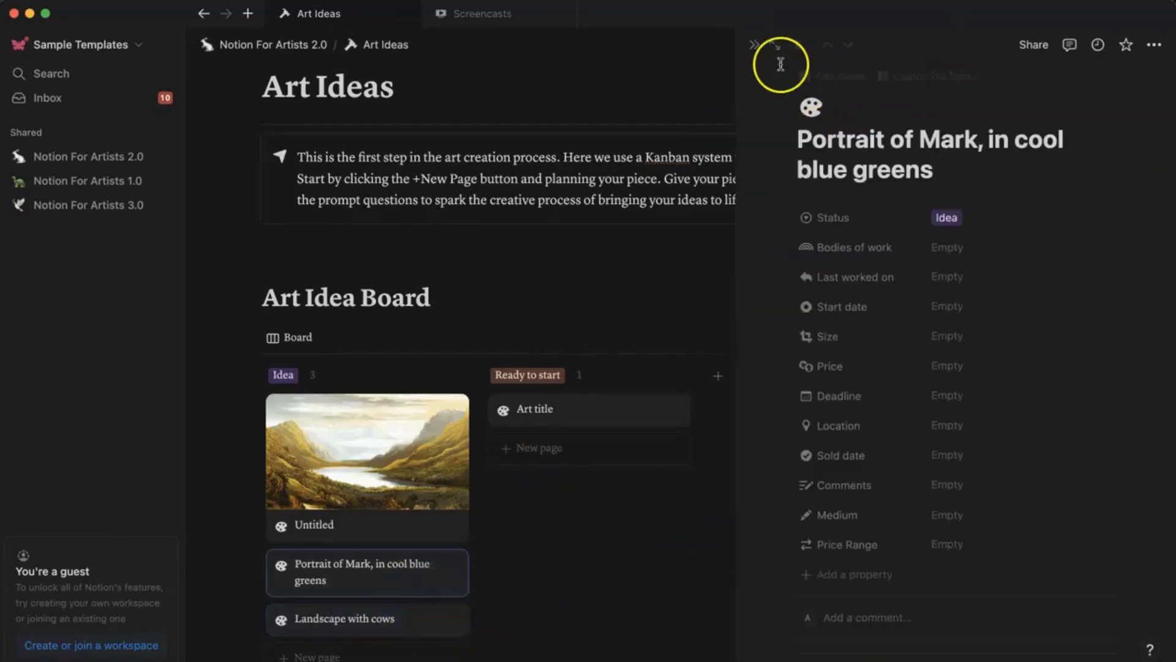
- Open the portrait card as a full page and expand its Inspiration images section
click(775, 45)
scroll(763, 302, down, 5)
scroll(763, 302, down, 5)
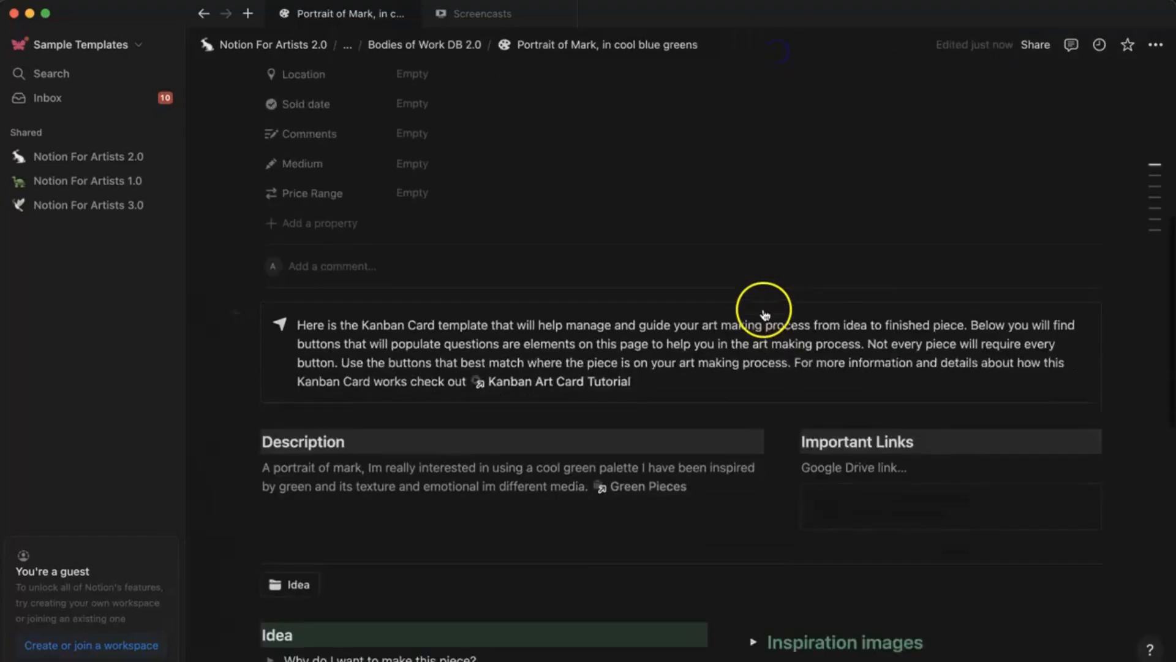
scroll(565, 522, down, 1)
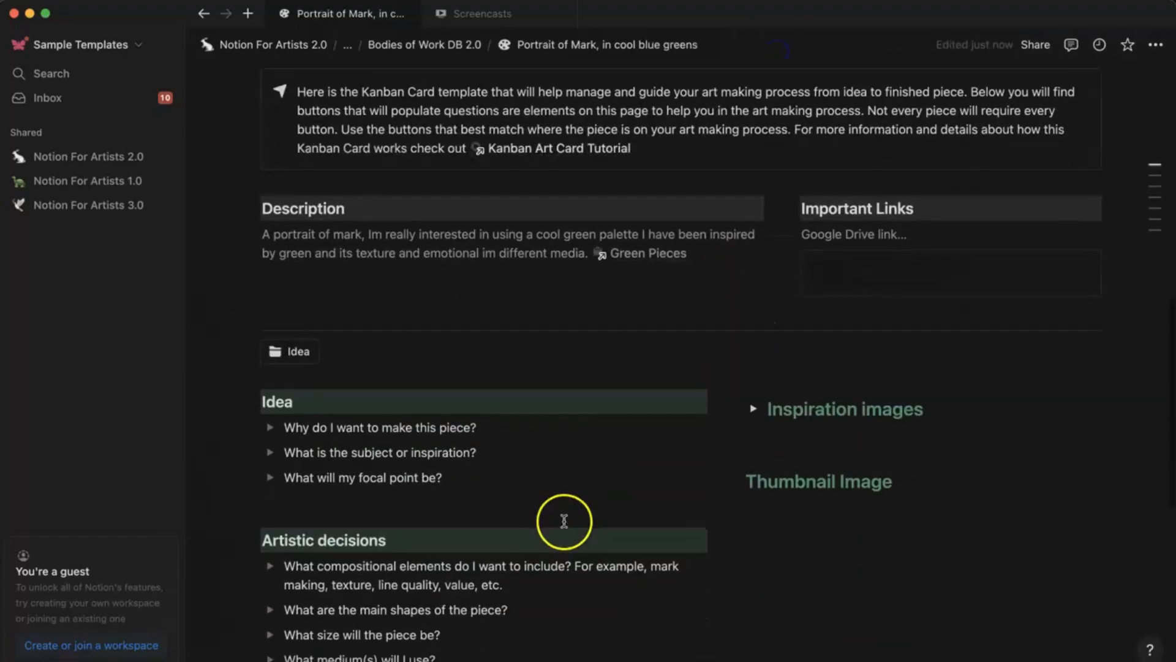
click(755, 409)
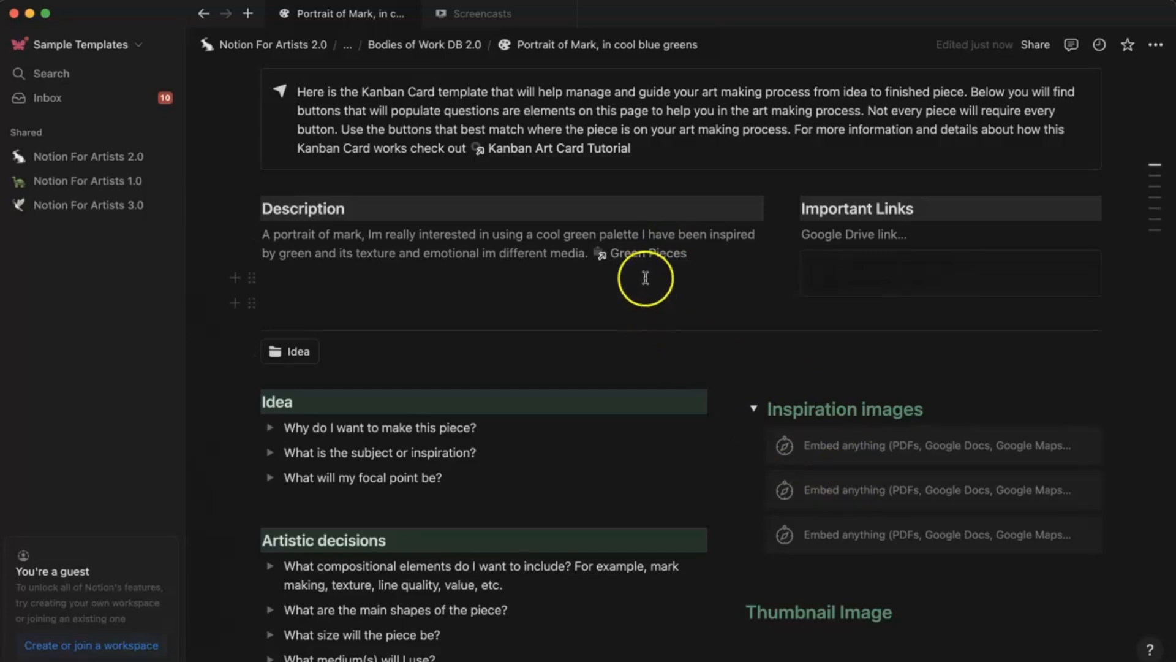
- Examine the portrait card's Green Pieces mention, its Idea, Artistic decisions and Impact questions, and its Status property
mouse_move(647, 253)
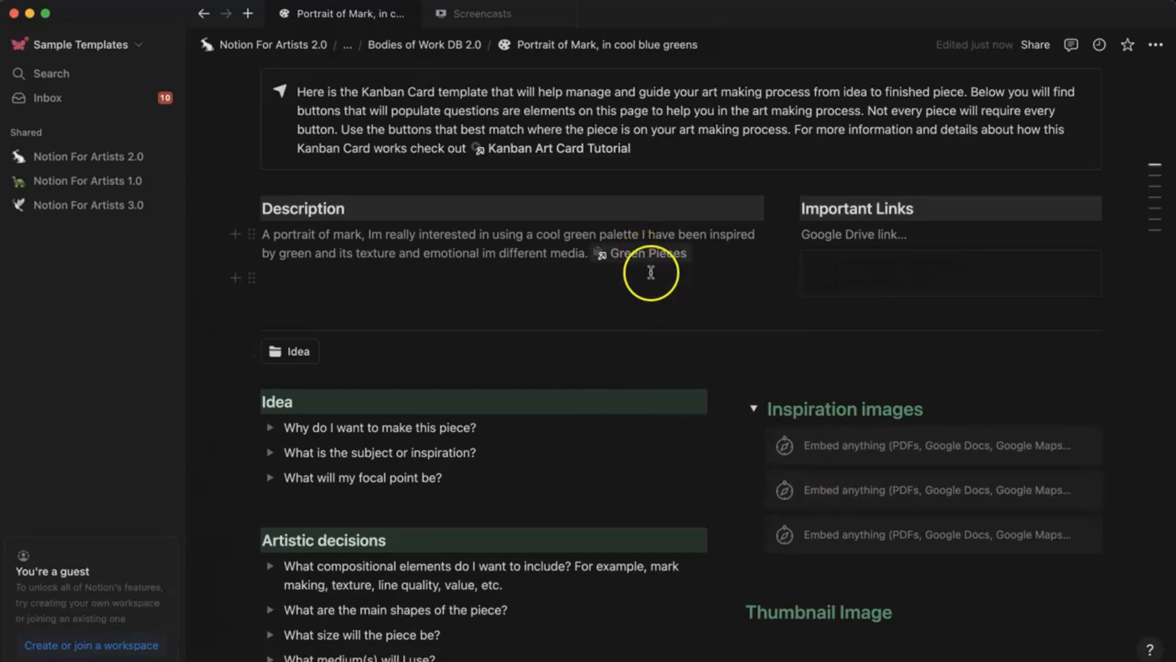
scroll(898, 562, down, 2)
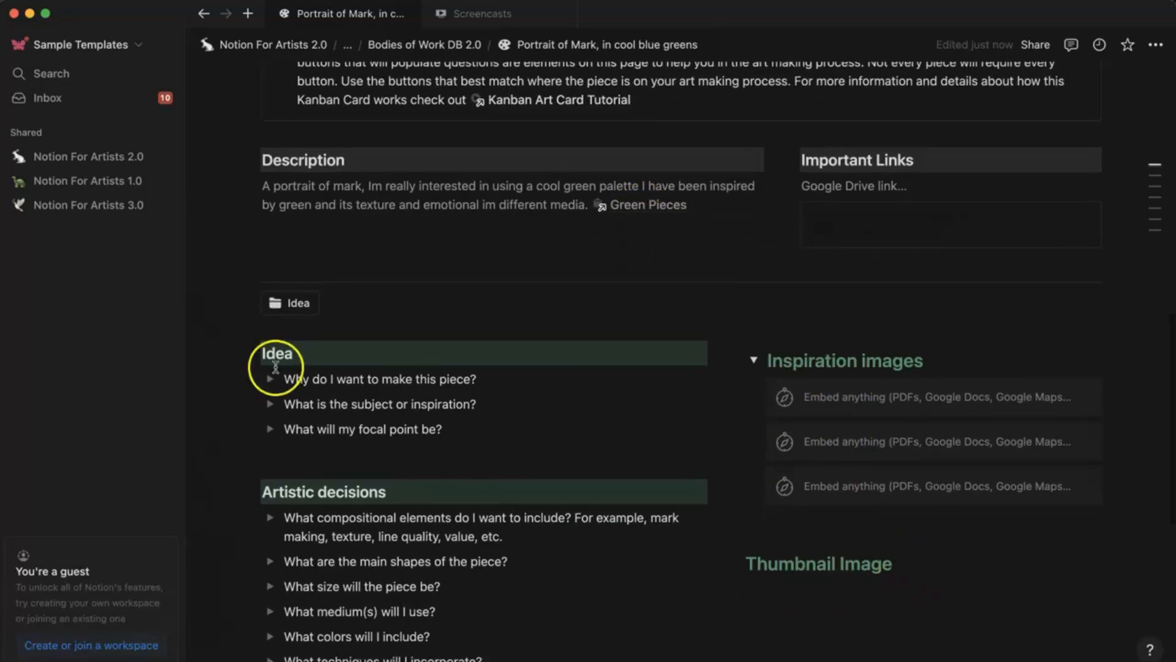
scroll(474, 527, down, 4)
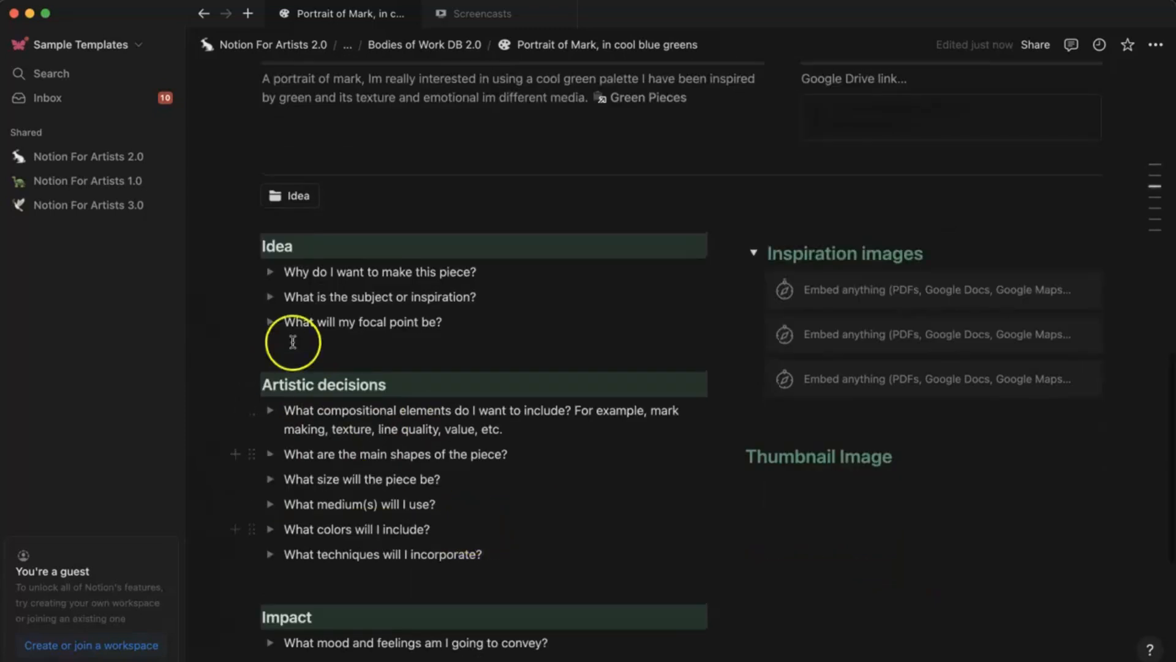
click(270, 272)
click(270, 272)
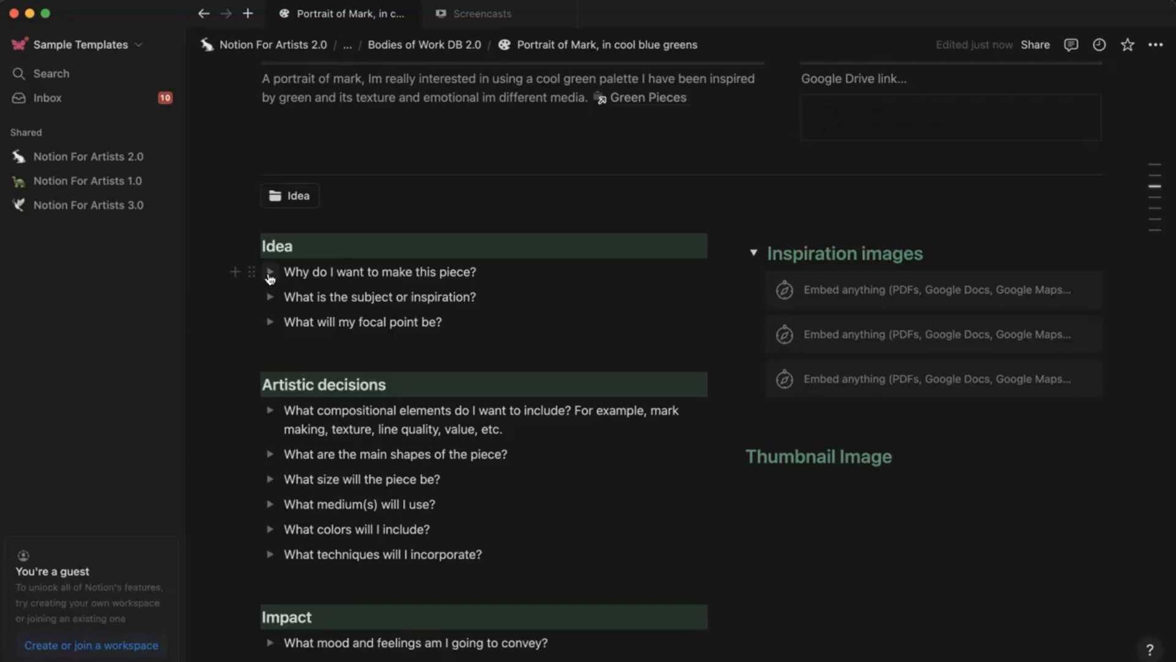
scroll(362, 380, down, 5)
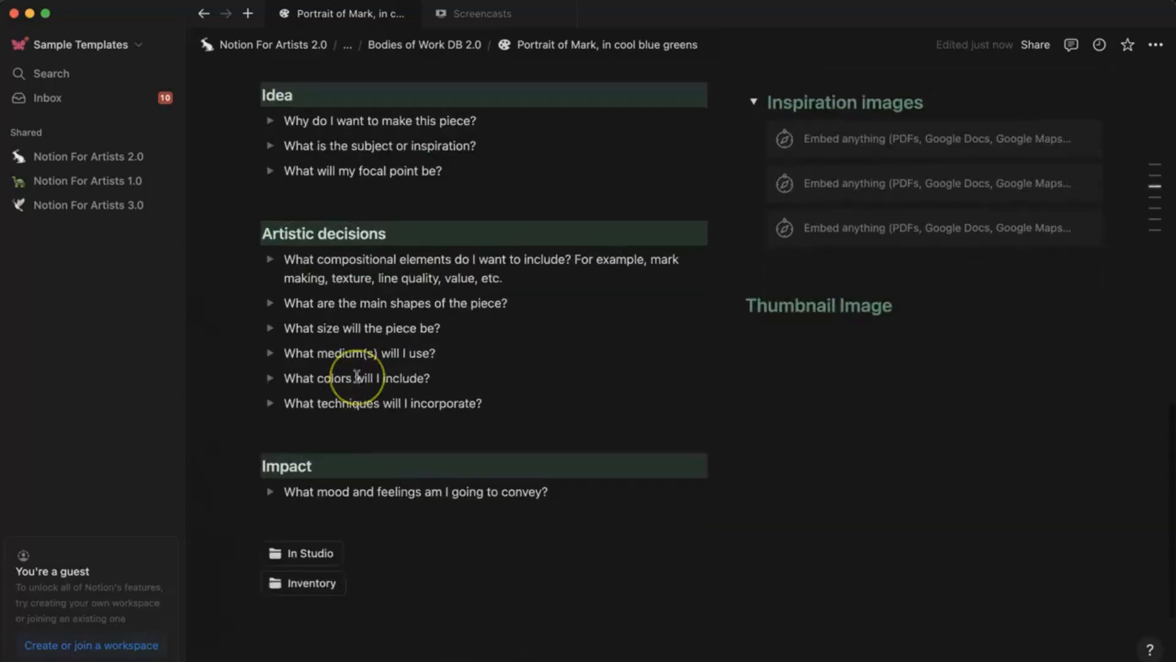
scroll(356, 376, up, 1)
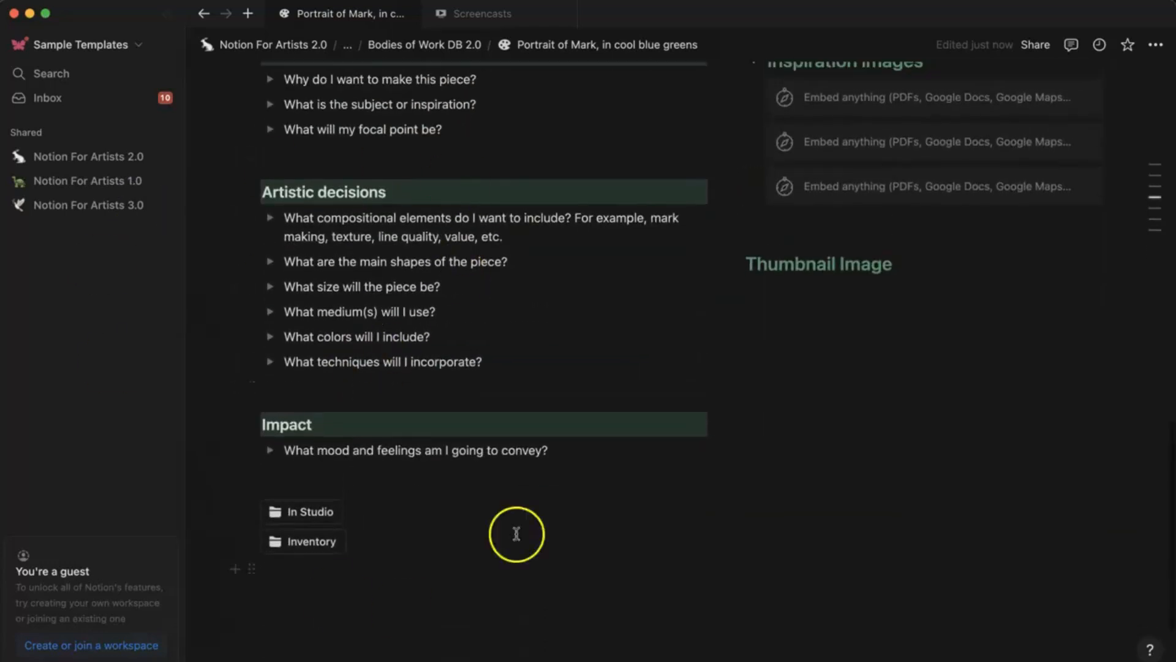
scroll(434, 209, up, 10)
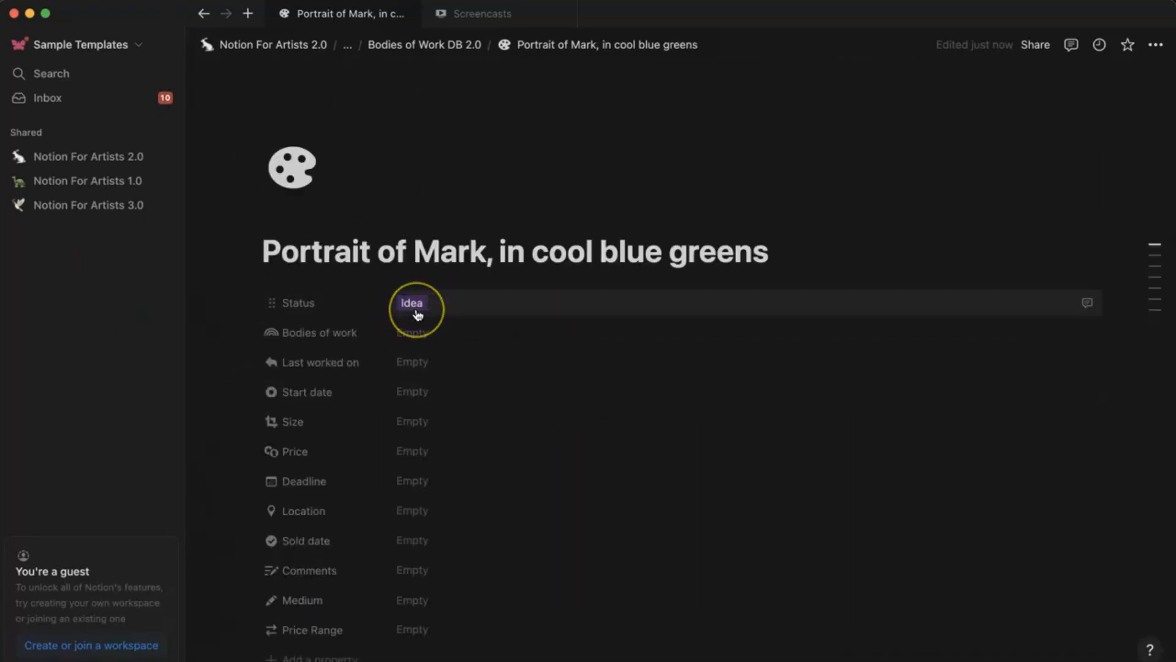
- Return to the Art Idea Board and move the portrait card from the Idea column to Ready to start
click(204, 14)
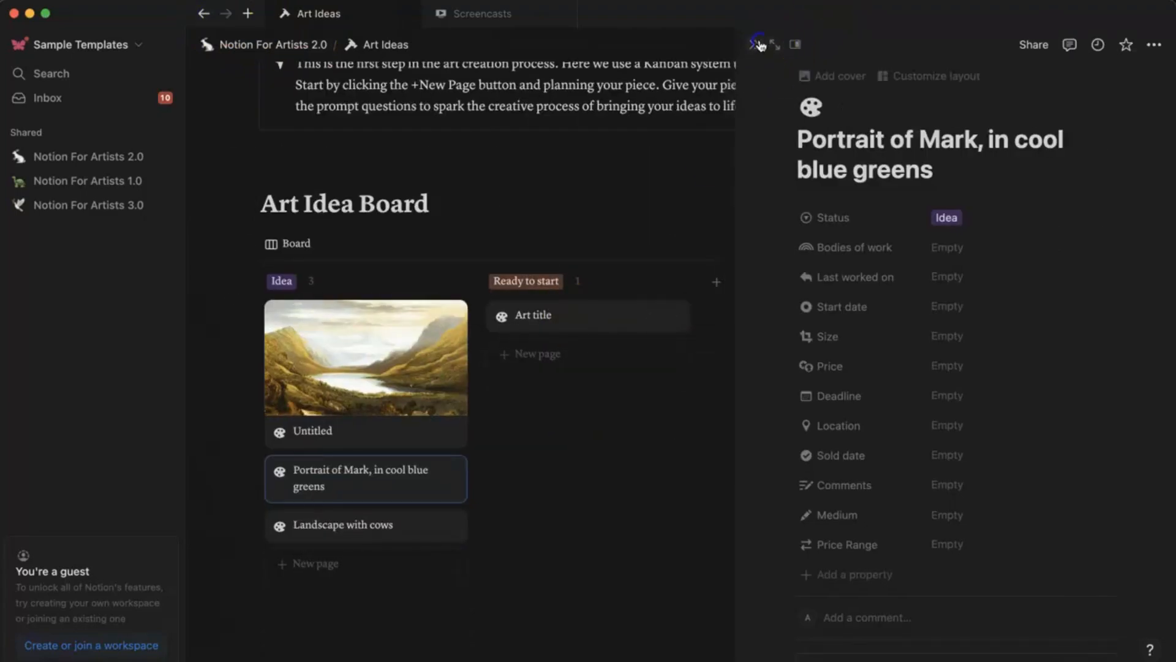
click(755, 43)
drag(379, 493, 604, 370)
- Add a cover to the portrait card, using the seated figure on a yellow background from The MET Museum gallery, and close the card
click(604, 371)
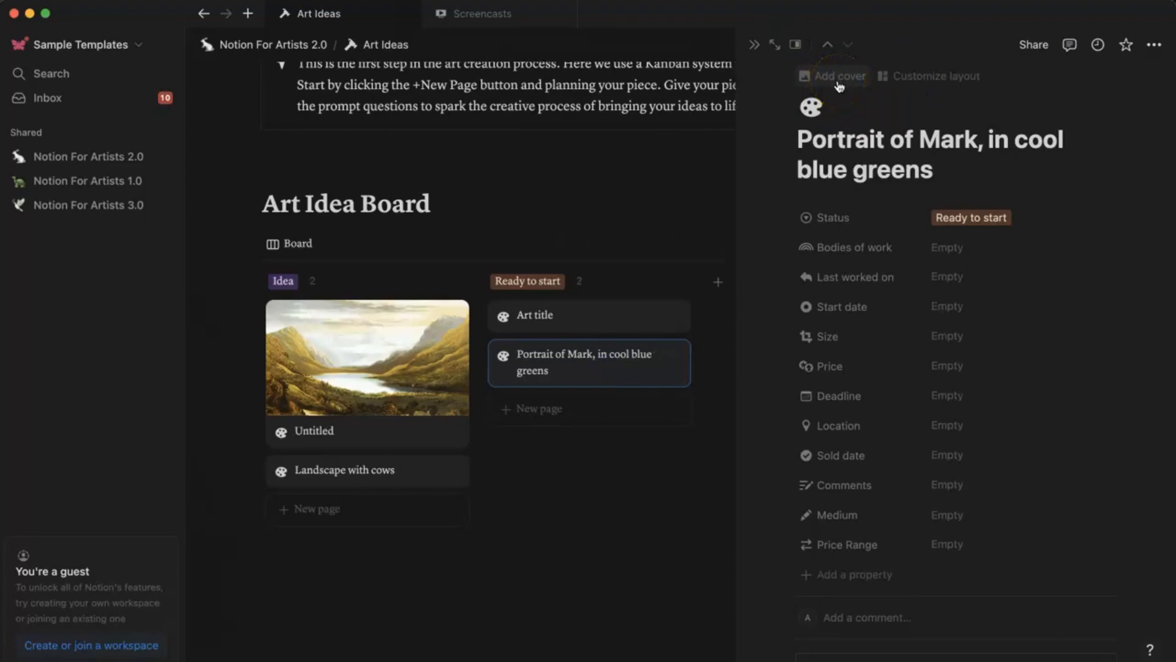
click(840, 86)
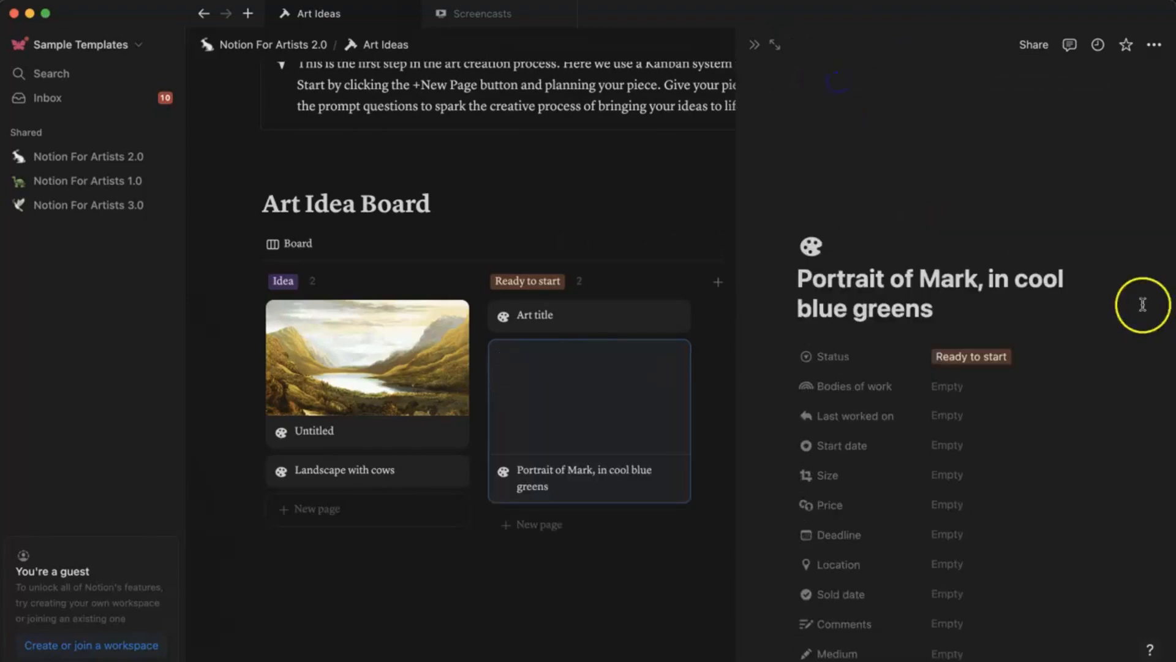
click(1024, 86)
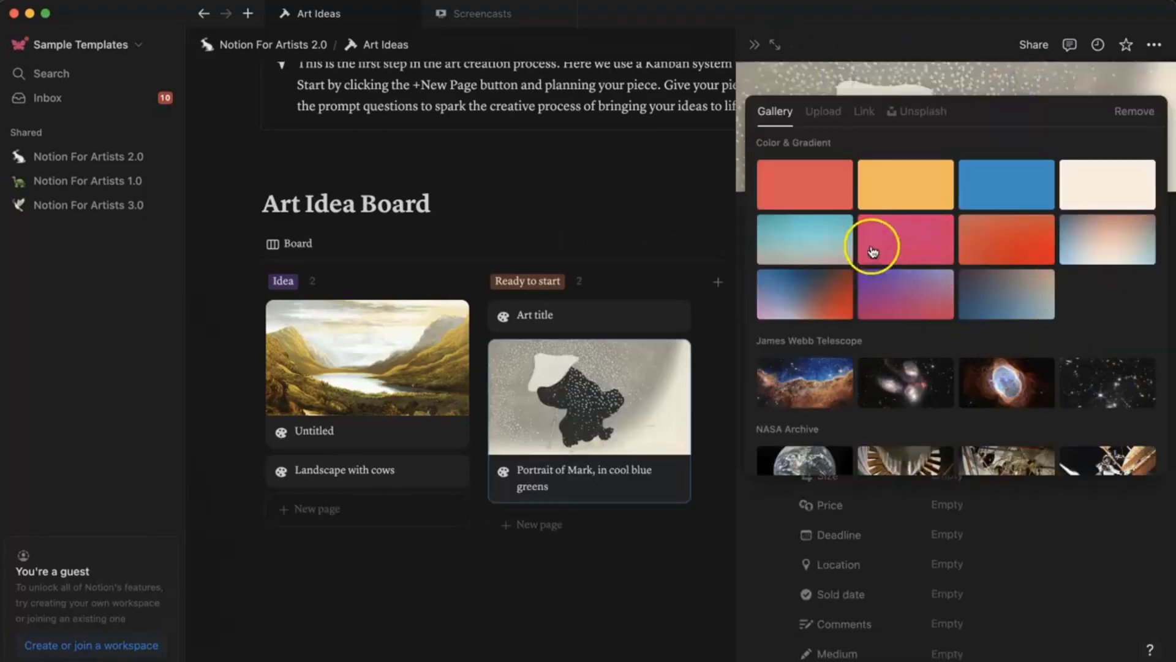
click(830, 116)
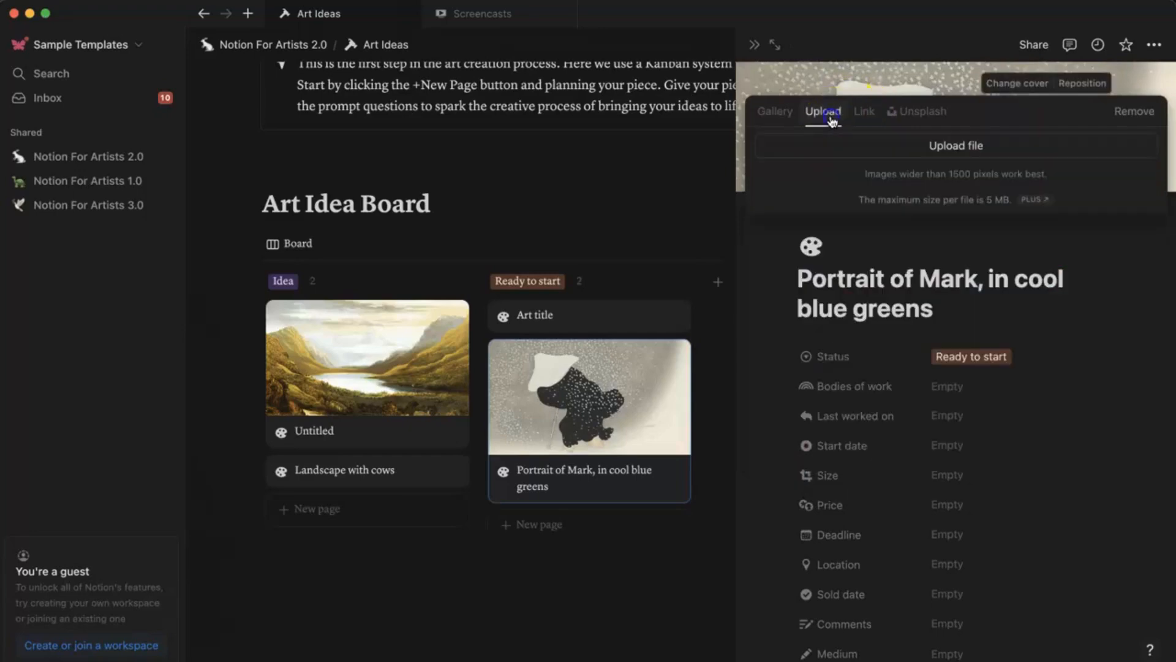
click(773, 111)
scroll(957, 403, down, 10)
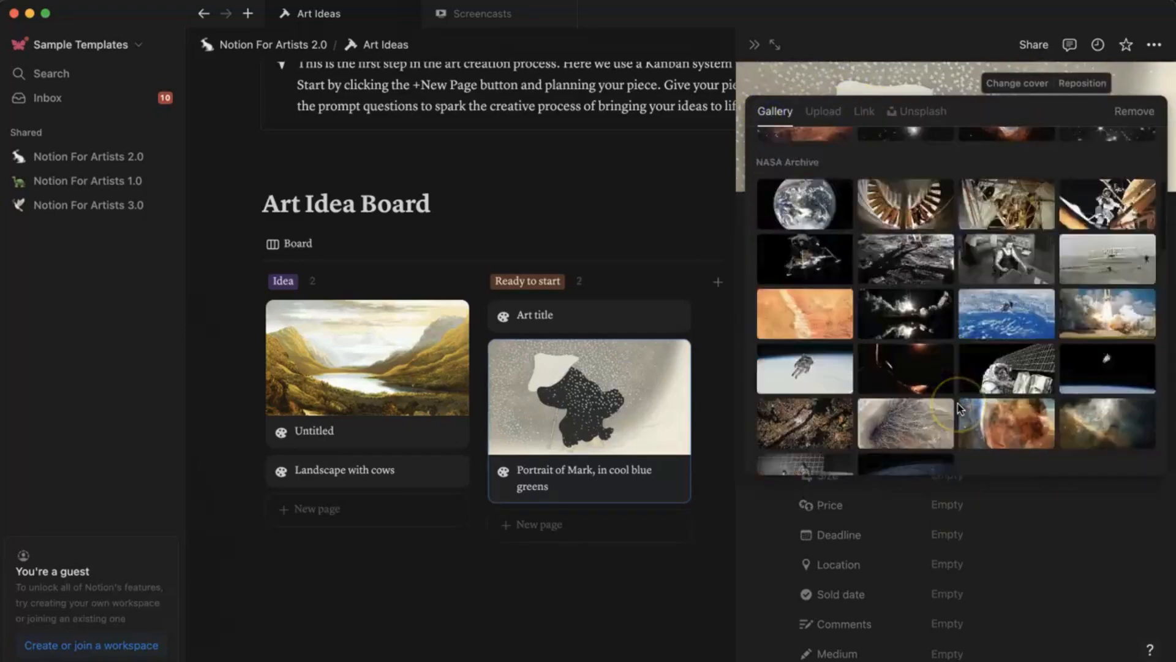
scroll(960, 409, down, 8)
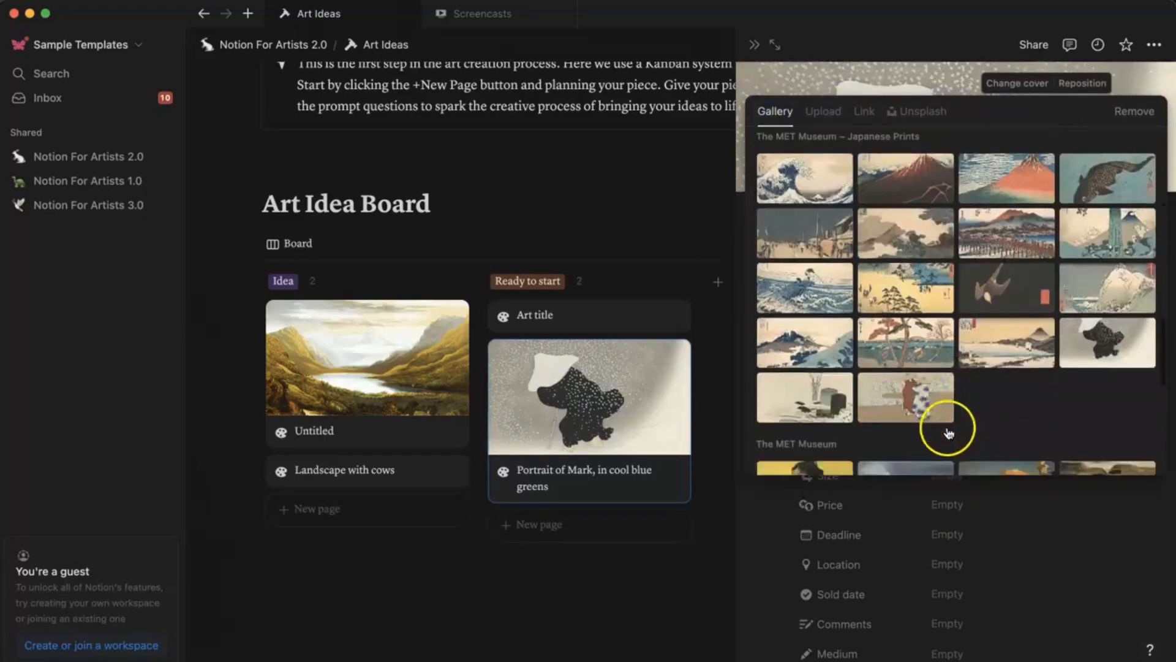
click(810, 302)
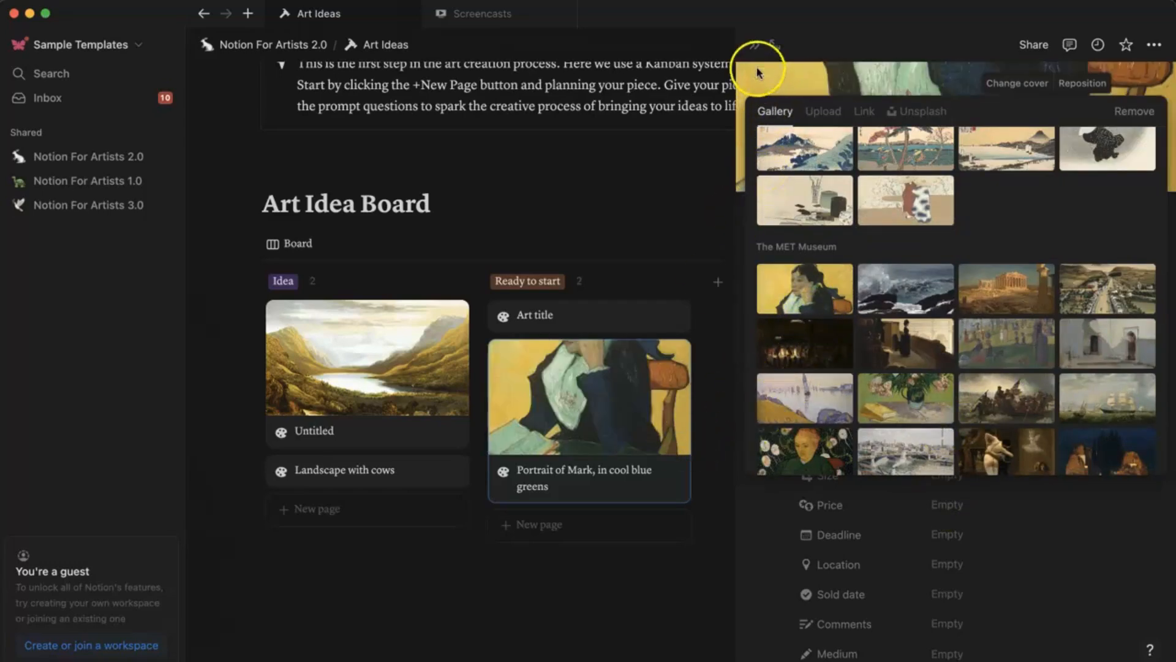
click(755, 44)
click(756, 45)
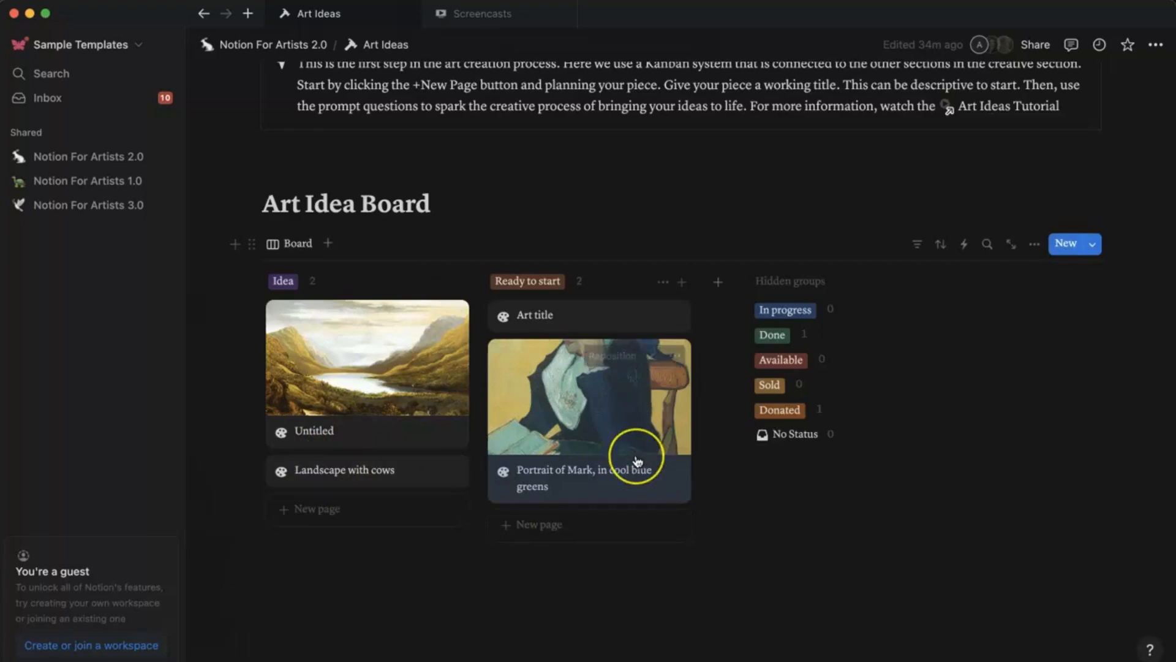
- Reopen the portrait card to review its prompt questions, Inspiration images and Thumbnail Image sections, and close it
scroll(641, 441, up, 3)
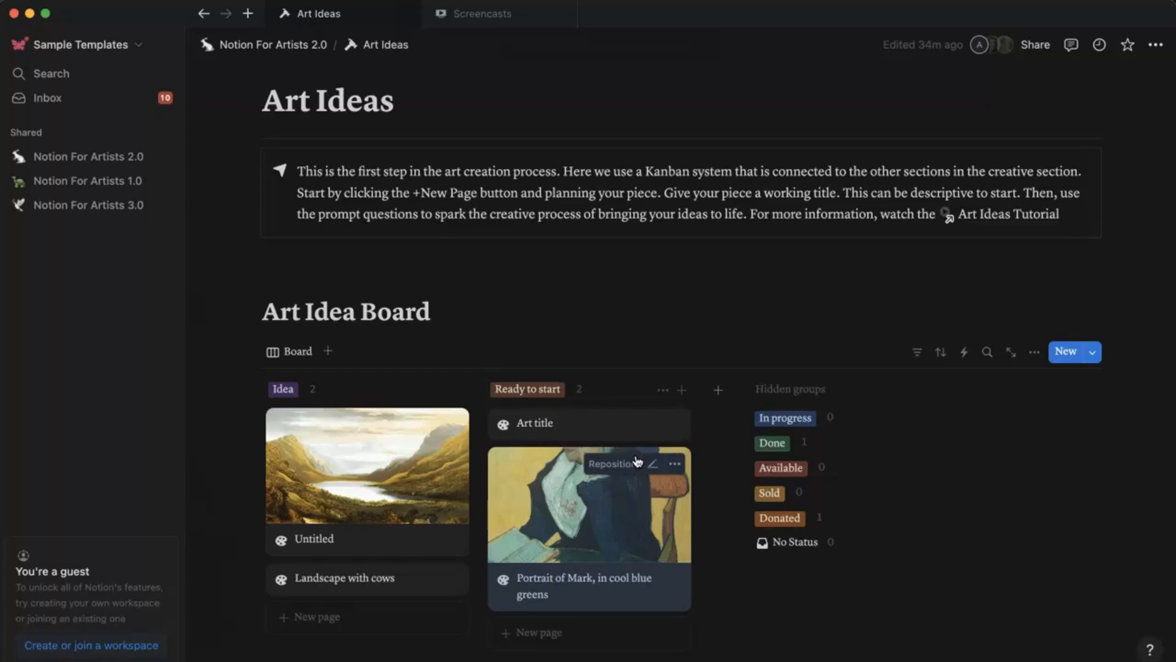
click(622, 519)
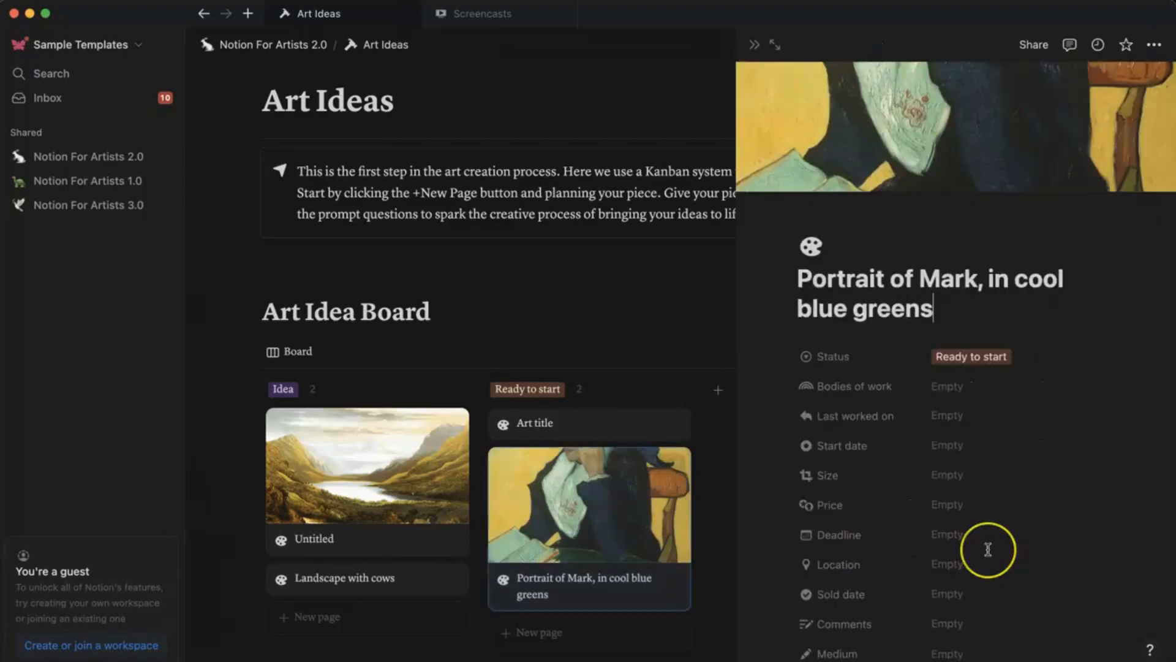
scroll(987, 549, down, 15)
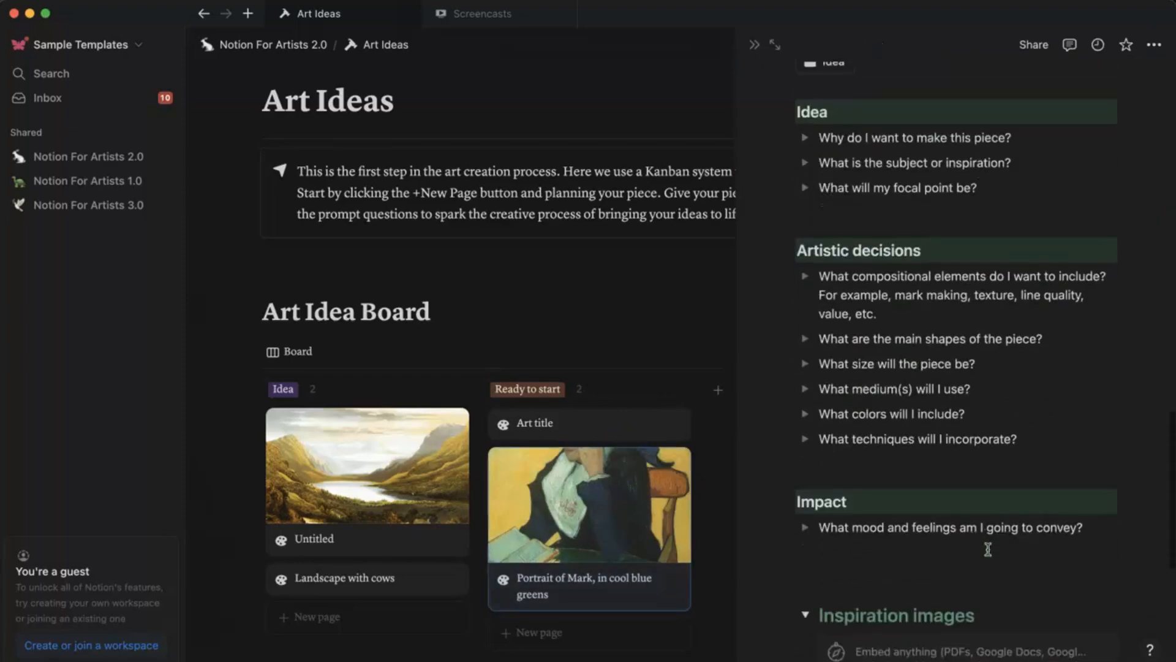
scroll(988, 549, down, 5)
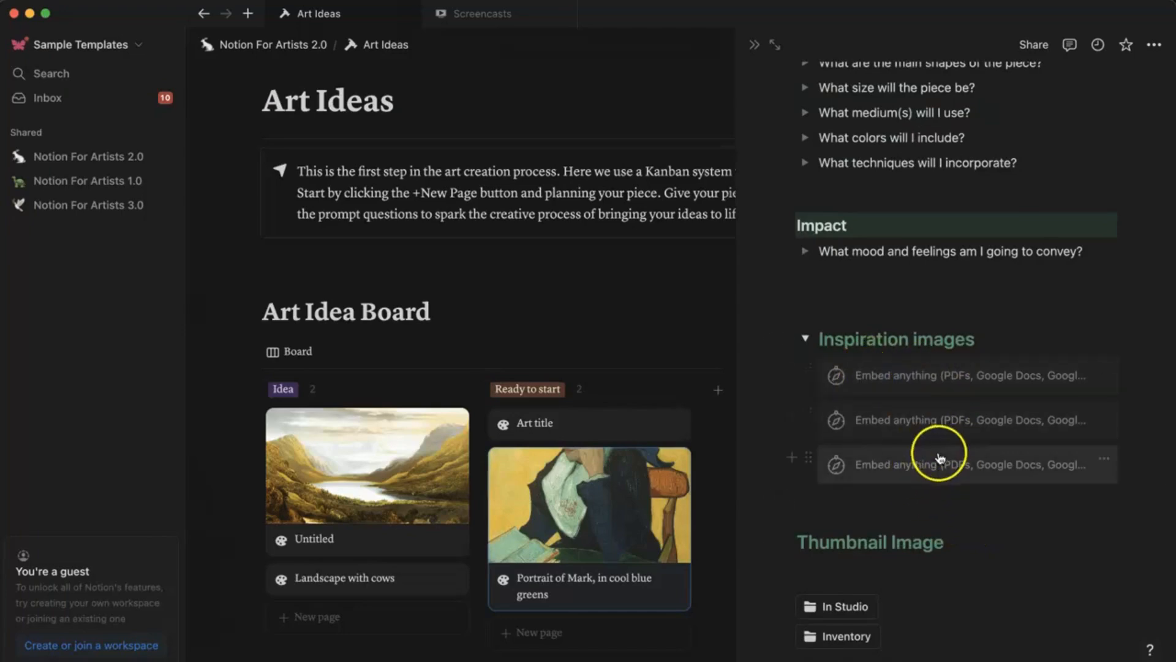
click(932, 399)
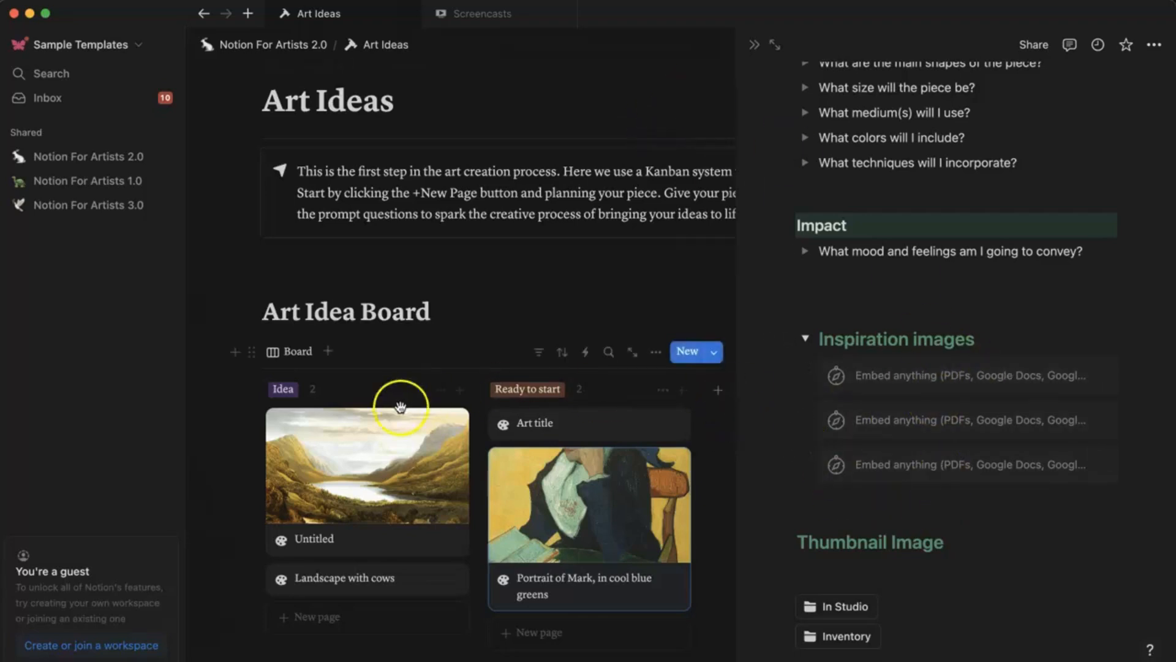
click(754, 46)
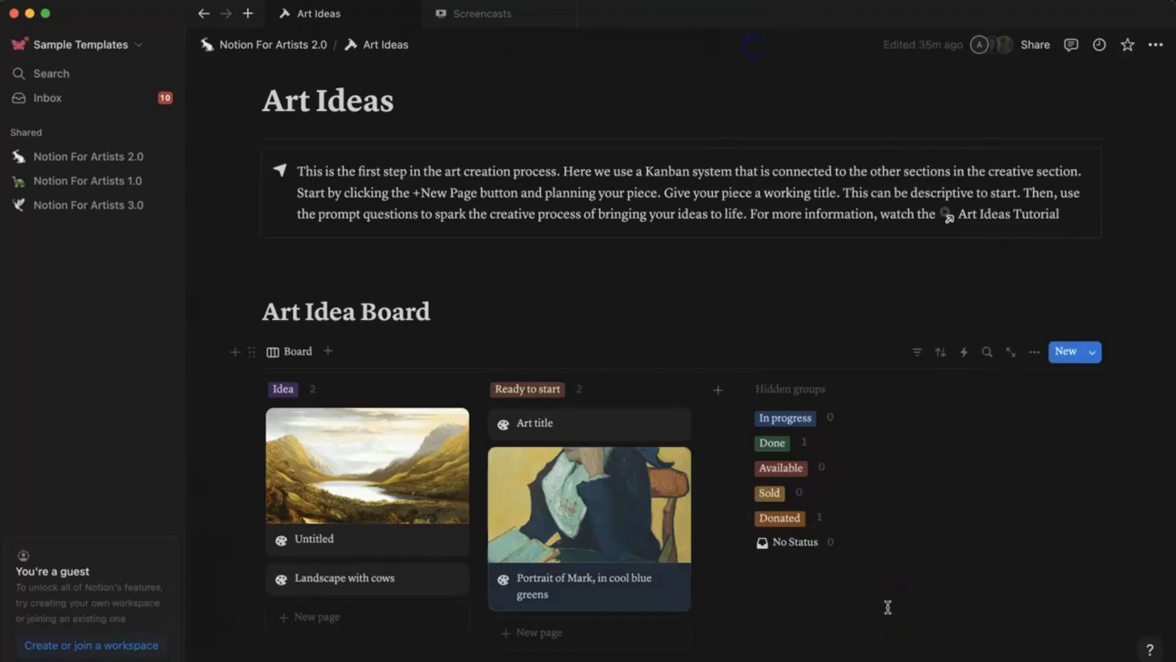